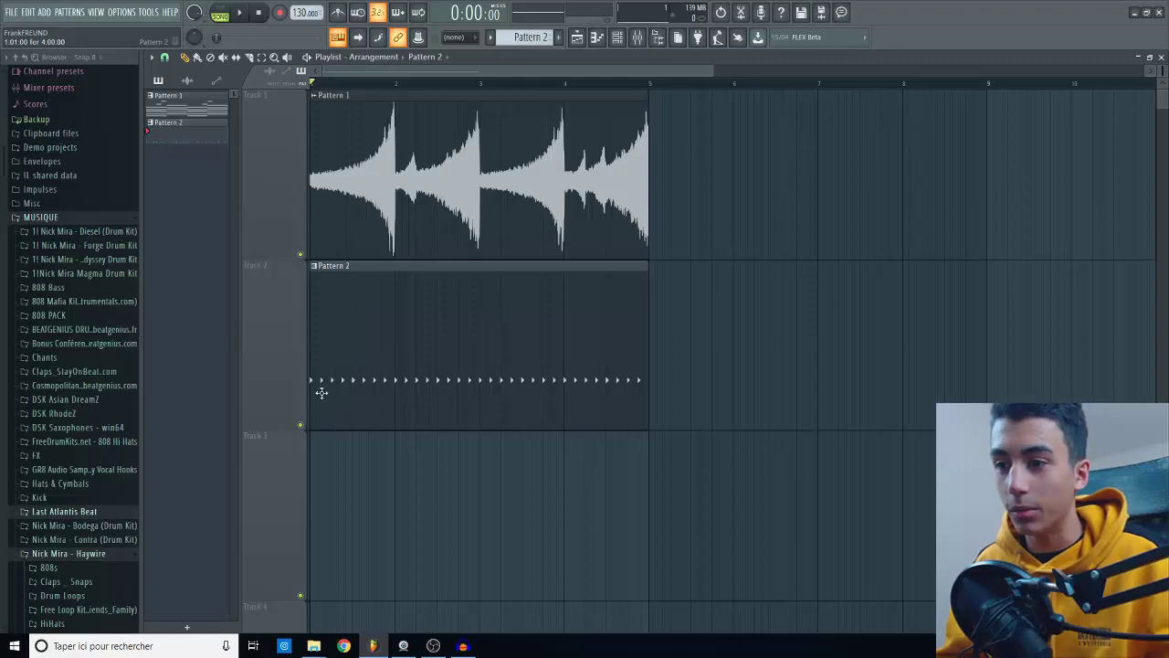
Play back the arrangement and open the channel rack to review the sounds and steps of Pattern 2
key("space")
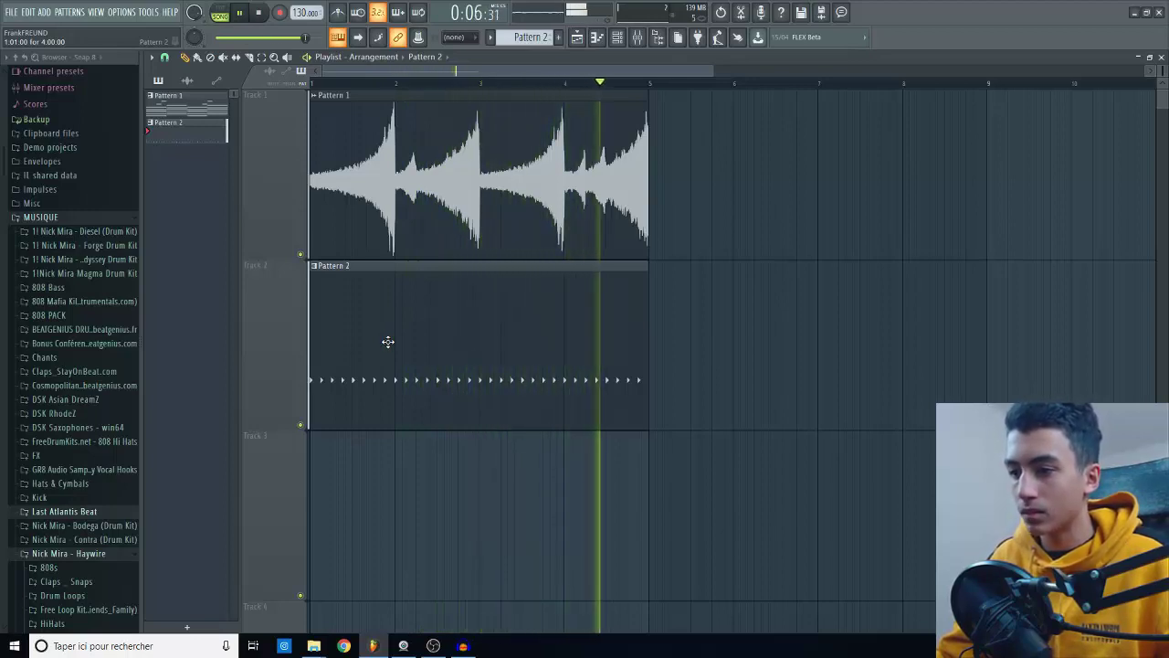
key("space")
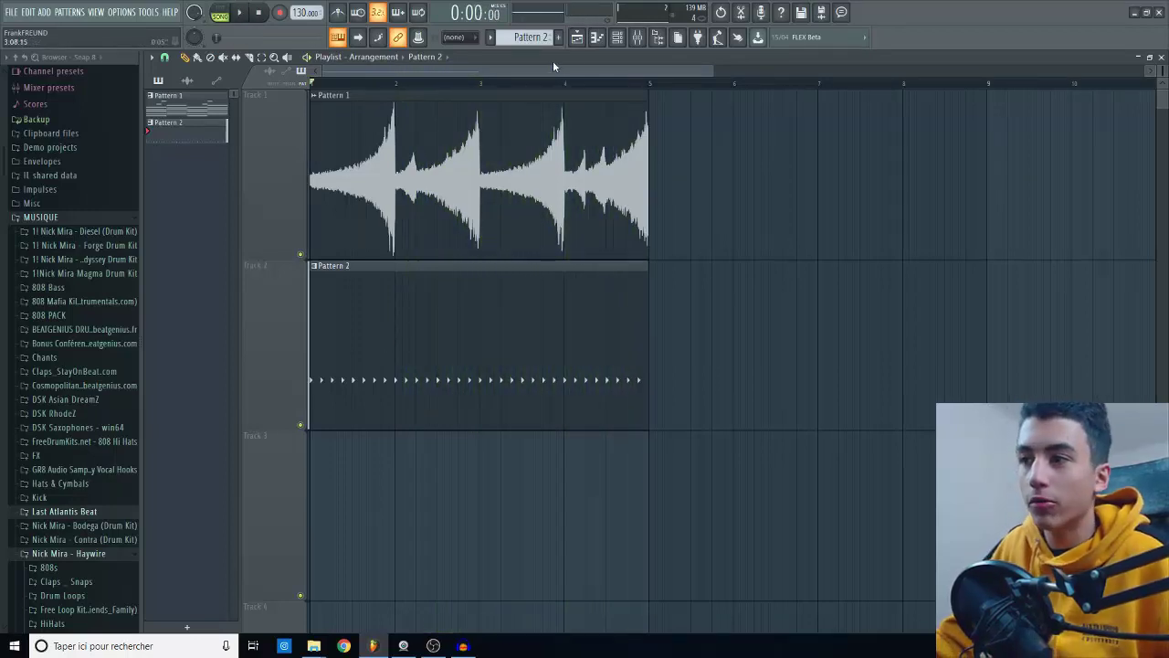
left_click(618, 39)
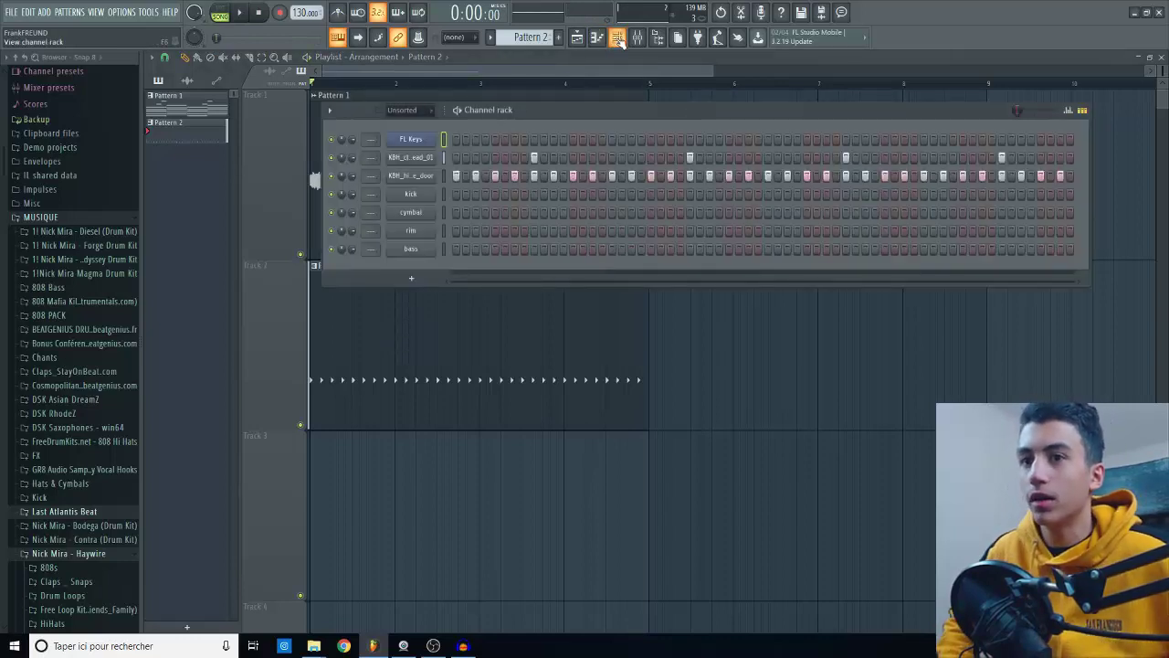
left_click(617, 39)
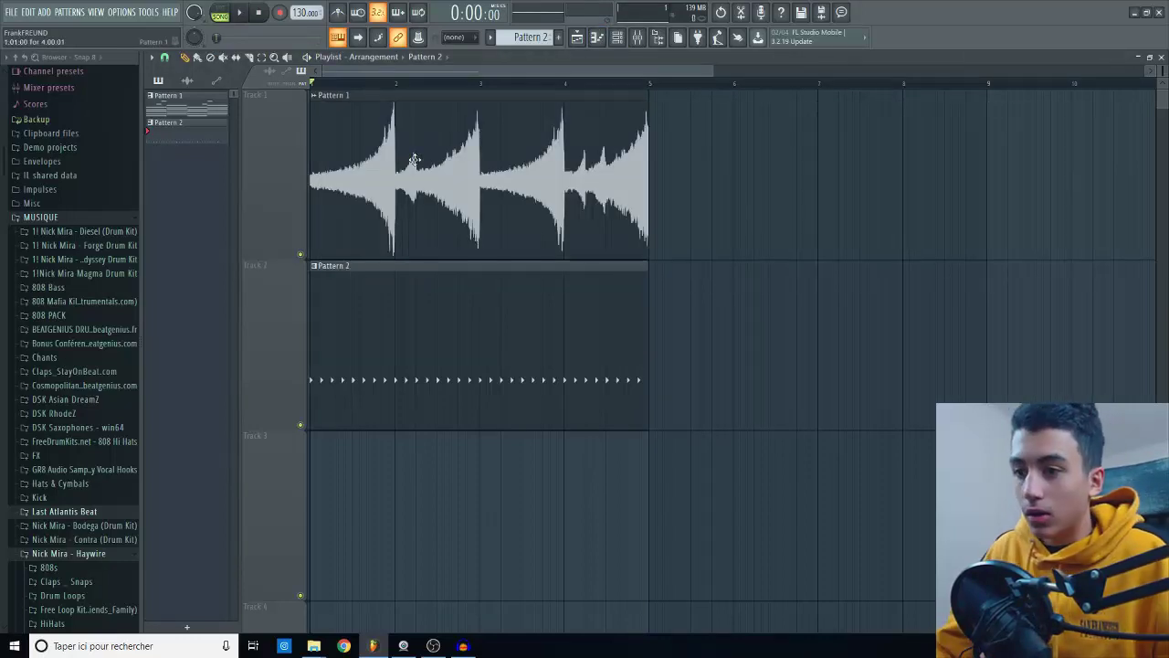
left_click(627, 44)
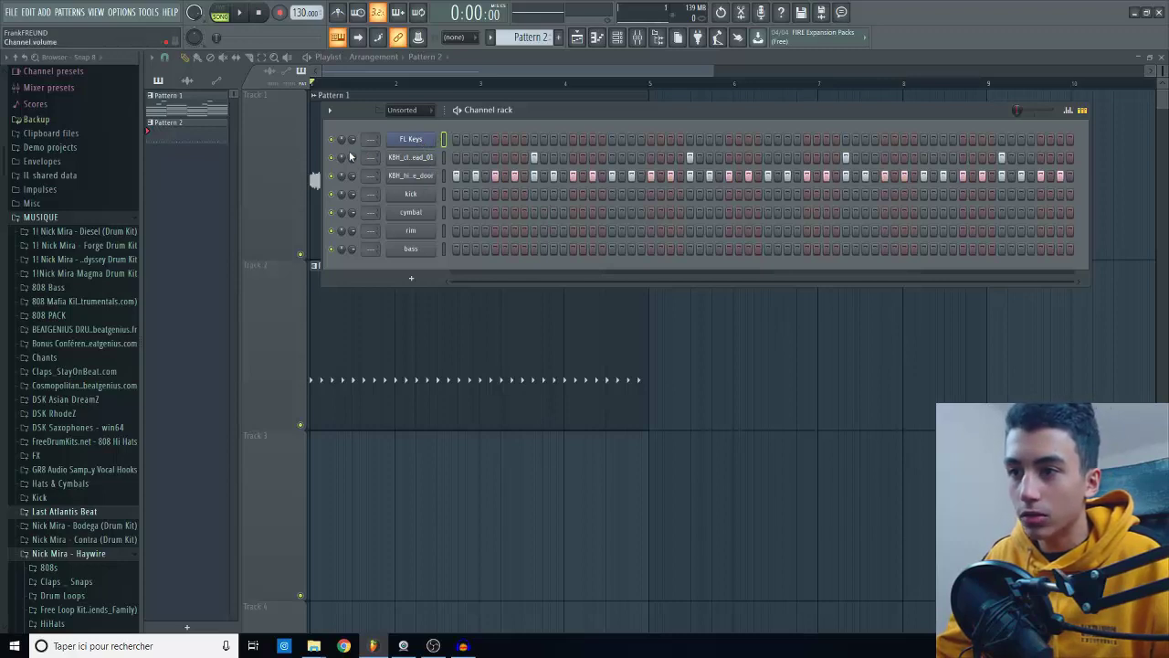
key("space")
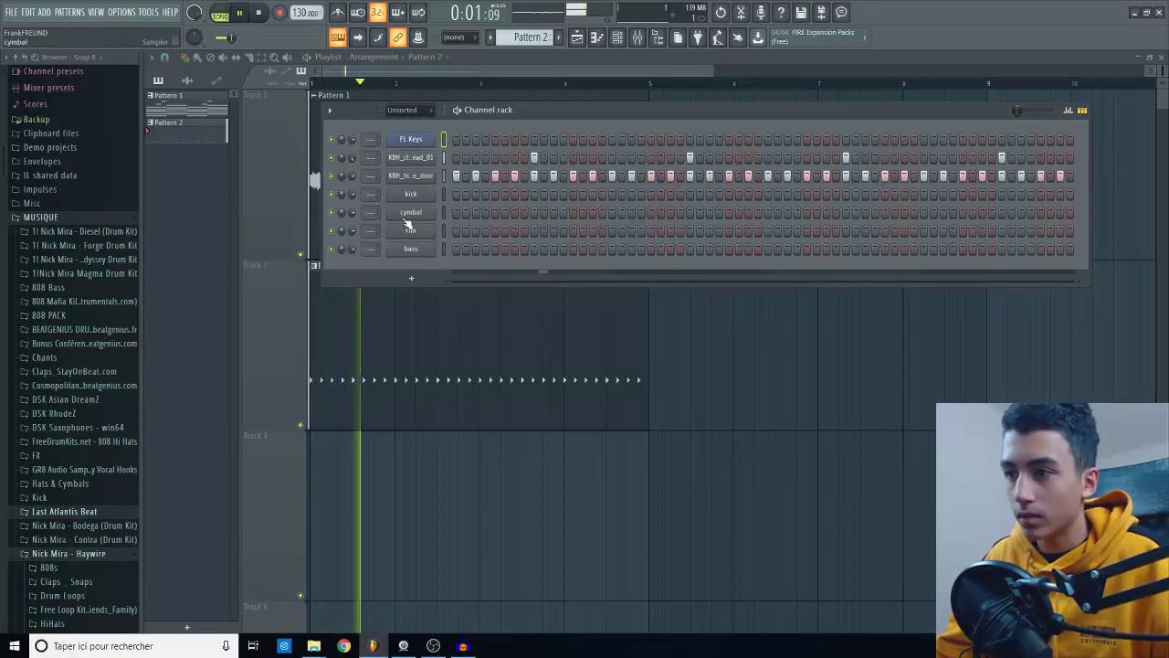
key("space")
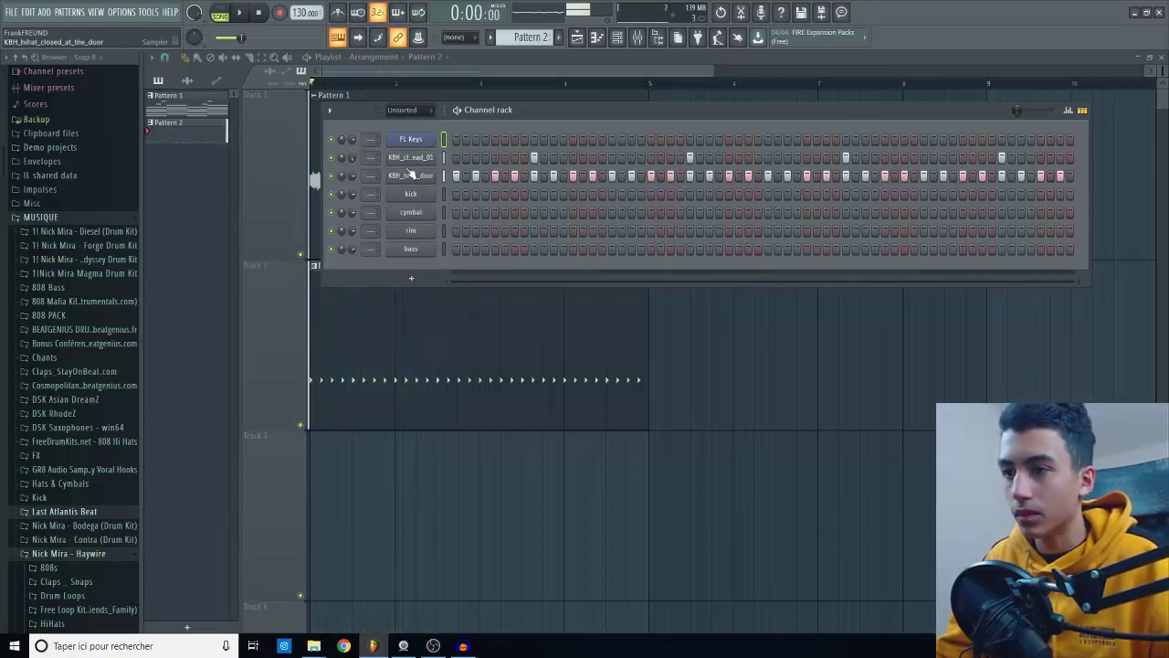
Lower all clap notes to A#4 in the clap's piano roll and play back the result
right_click(417, 159)
left_click(458, 164)
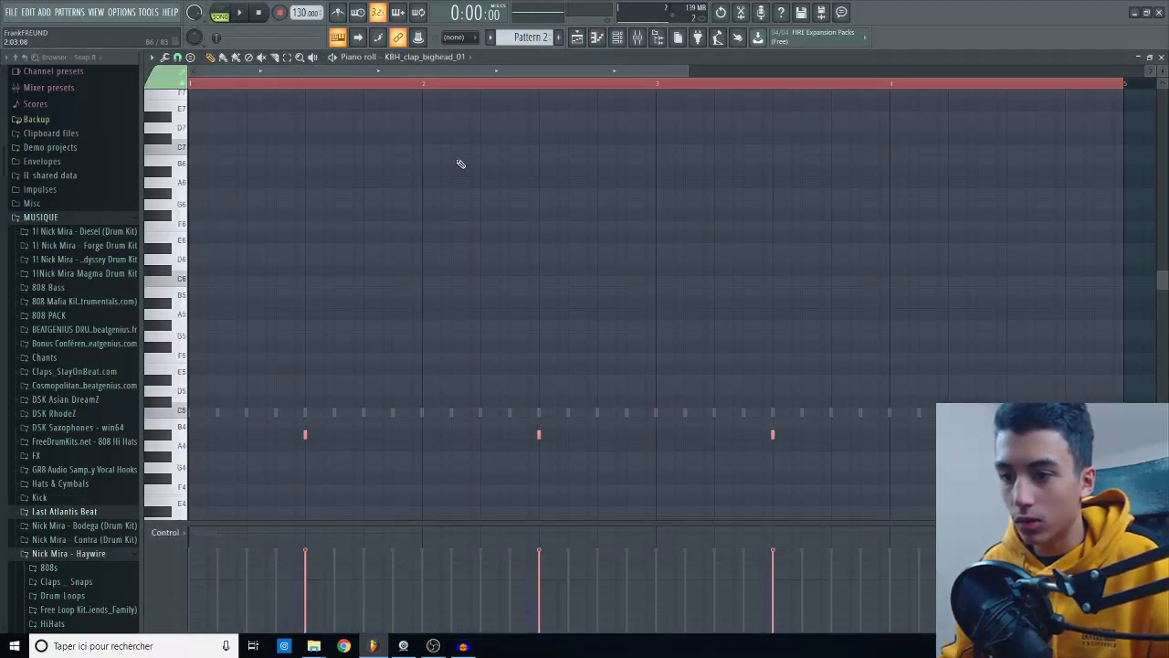
key("space")
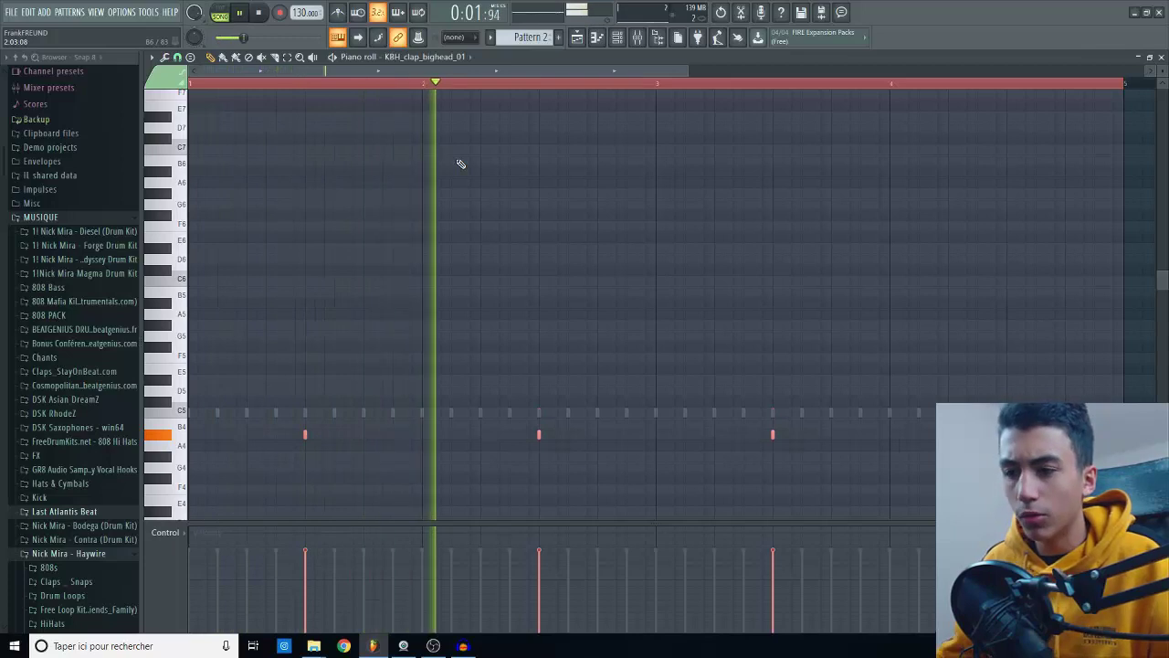
left_click(1161, 57)
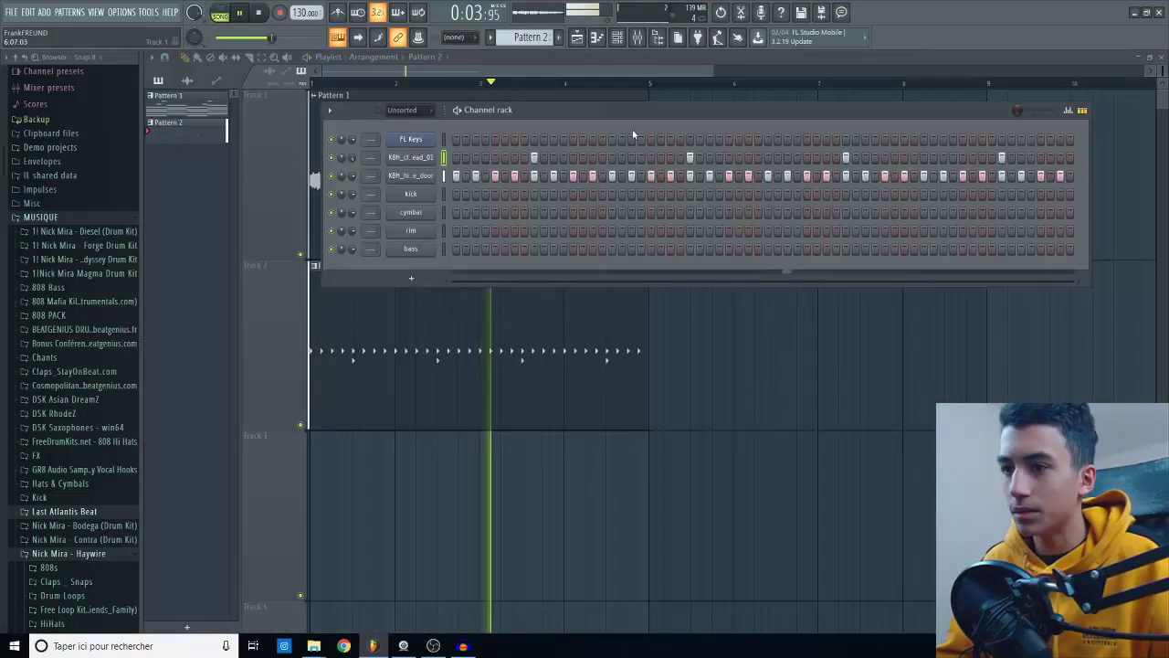
Add hi-hat variations to bar 1 in the piano roll: an opening triplet, an extra hit after beat 2, and fast rolls from beat 4
key("space")
right_click(413, 178)
left_click(436, 178)
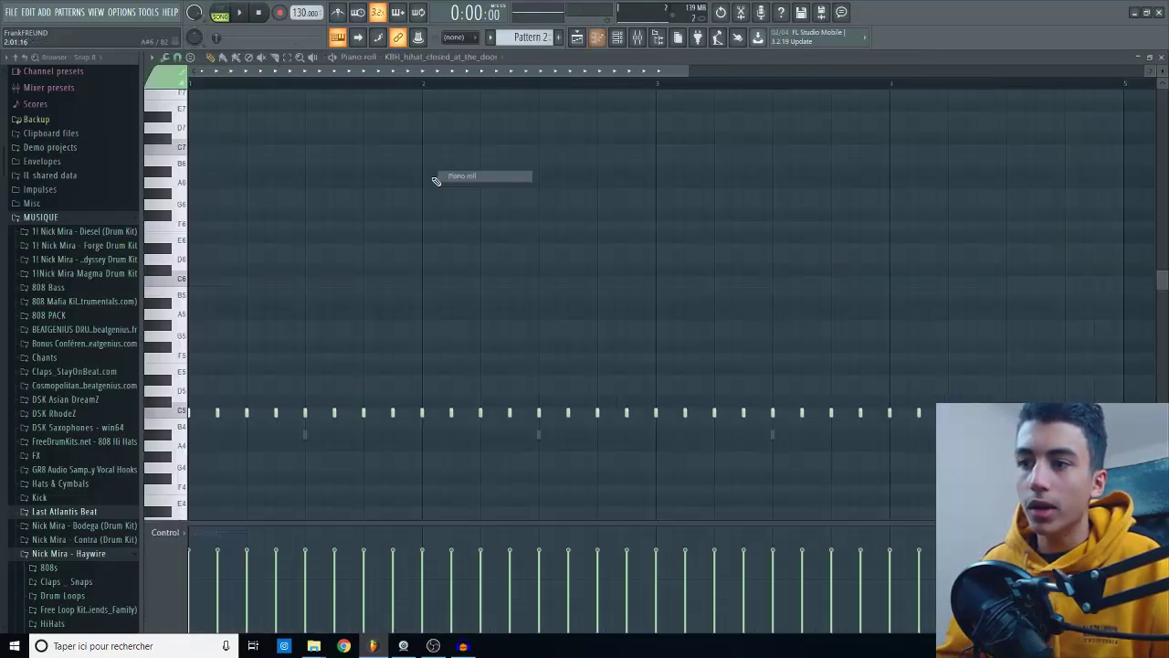
scroll(417, 327, "down", 3)
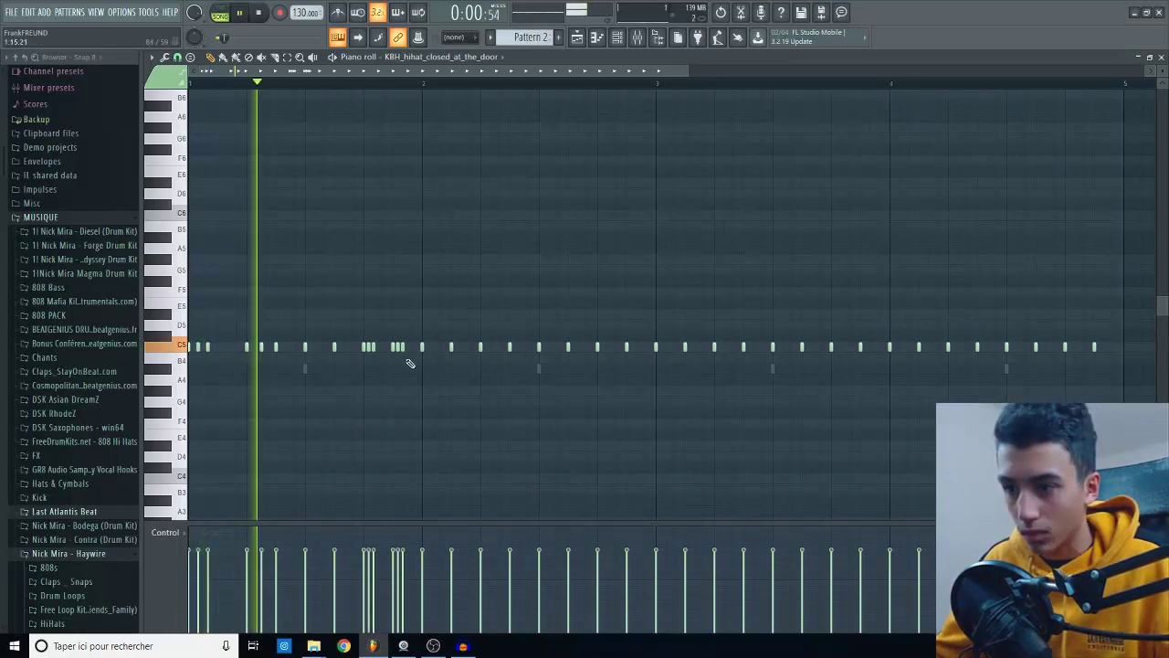
key("space")
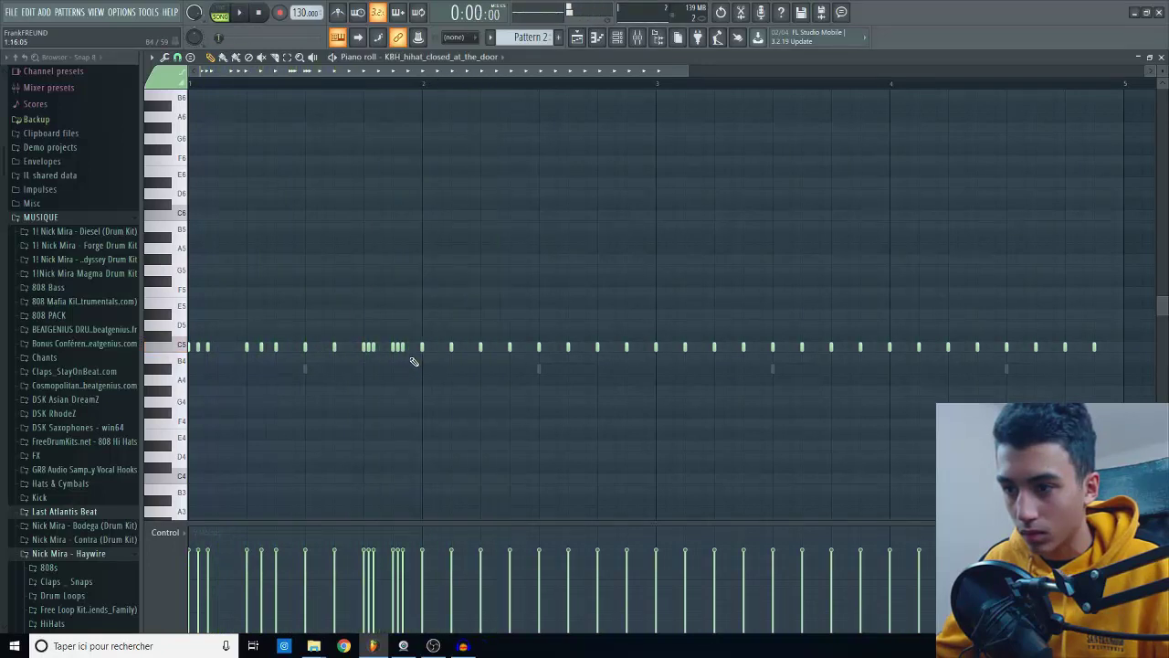
Rework the bar 2 hi-hats by removing the notes on beats 1 and 3, adding a fast group before beat 3, and clearing everything after it
key("space")
right_click(422, 347)
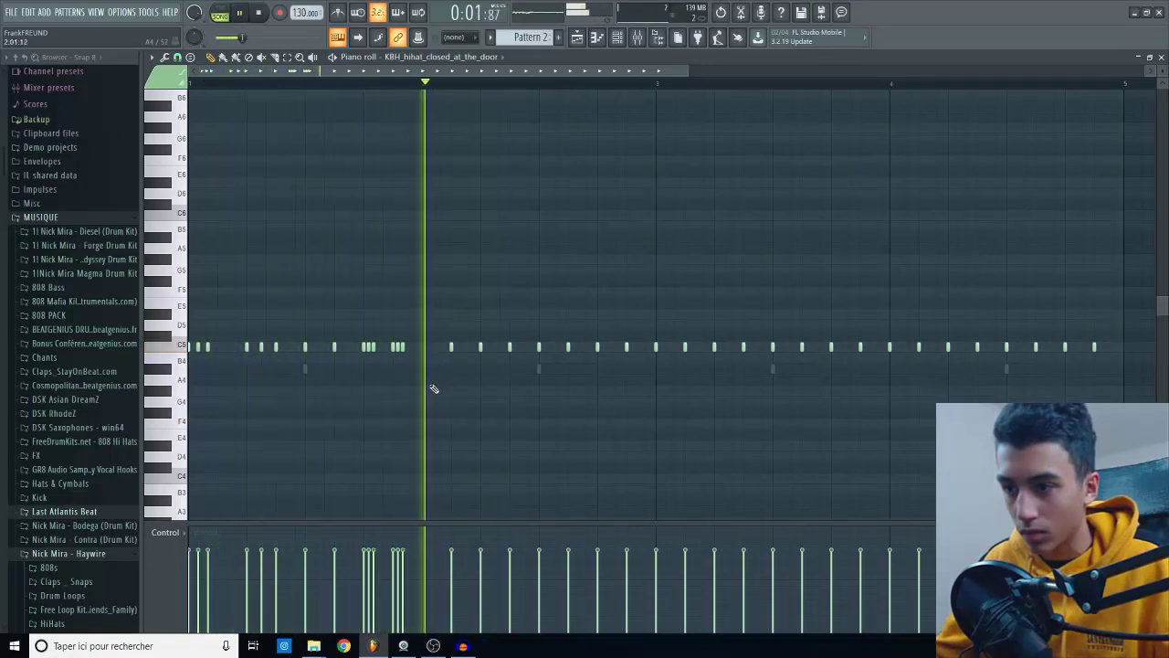
key("space")
key("space")
right_click(539, 347)
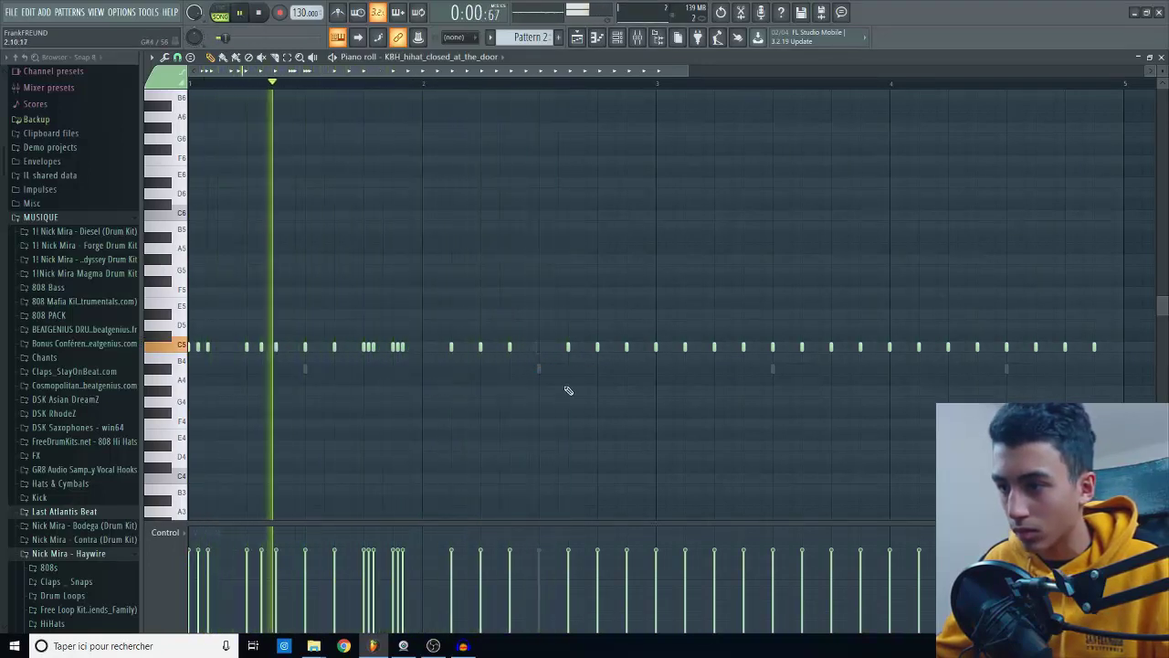
left_click(522, 348)
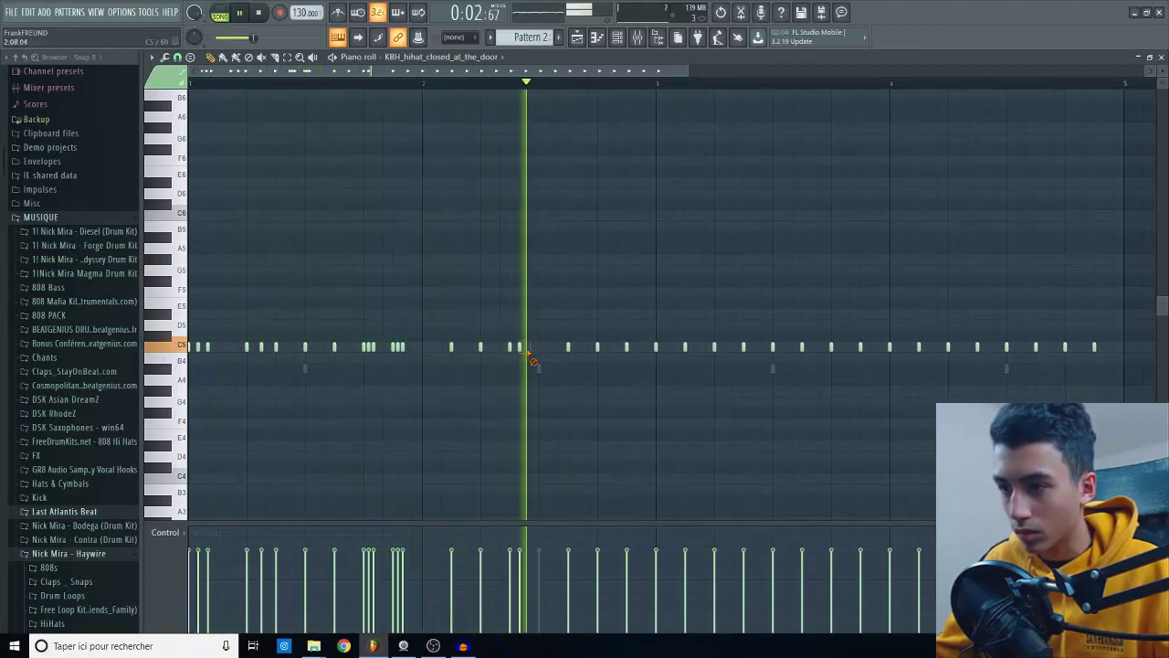
key("space")
key("space")
left_click(499, 346)
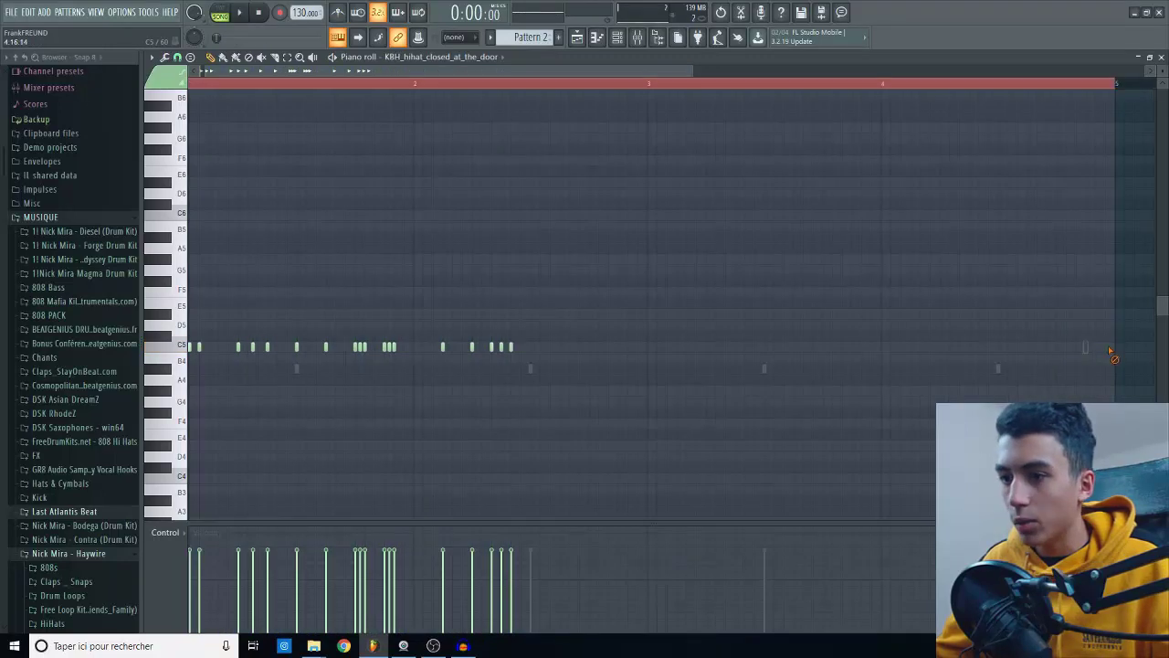
Duplicate the hi-hat notes of bars 1 and 2 into bars 3 and 4
key("ctrl+a")
left_click_drag(268, 345, 736, 338)
left_click(574, 215)
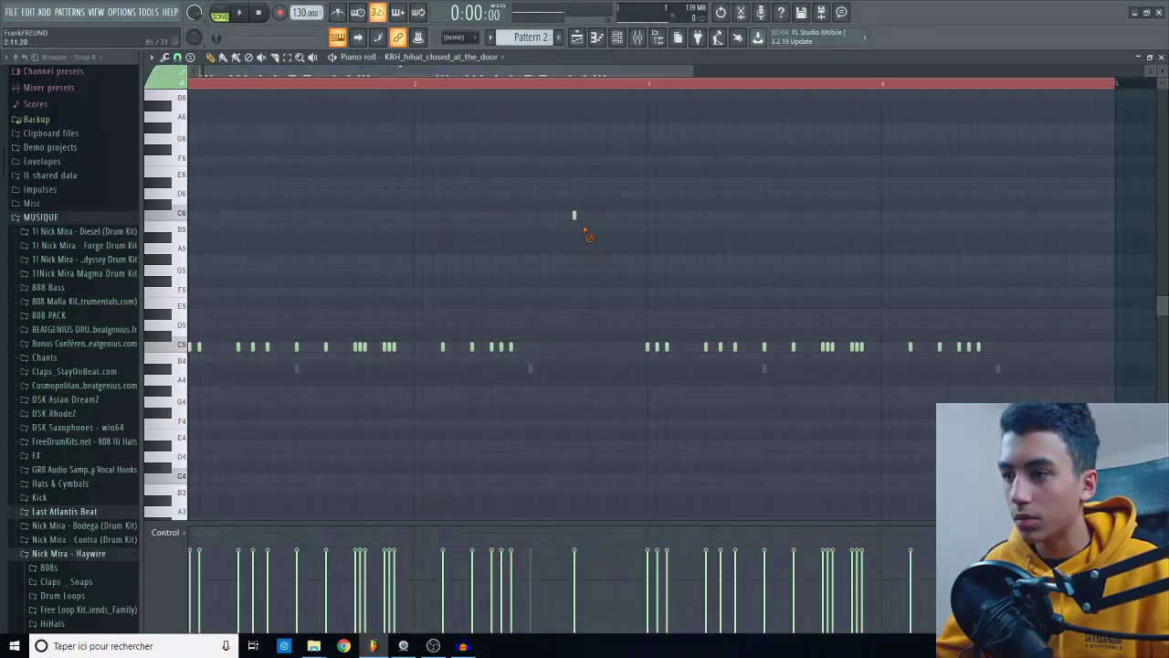
Play the beat and fill the empty ends of bars 2 and 4 with hi-hat steps in the channel rack
key("space")
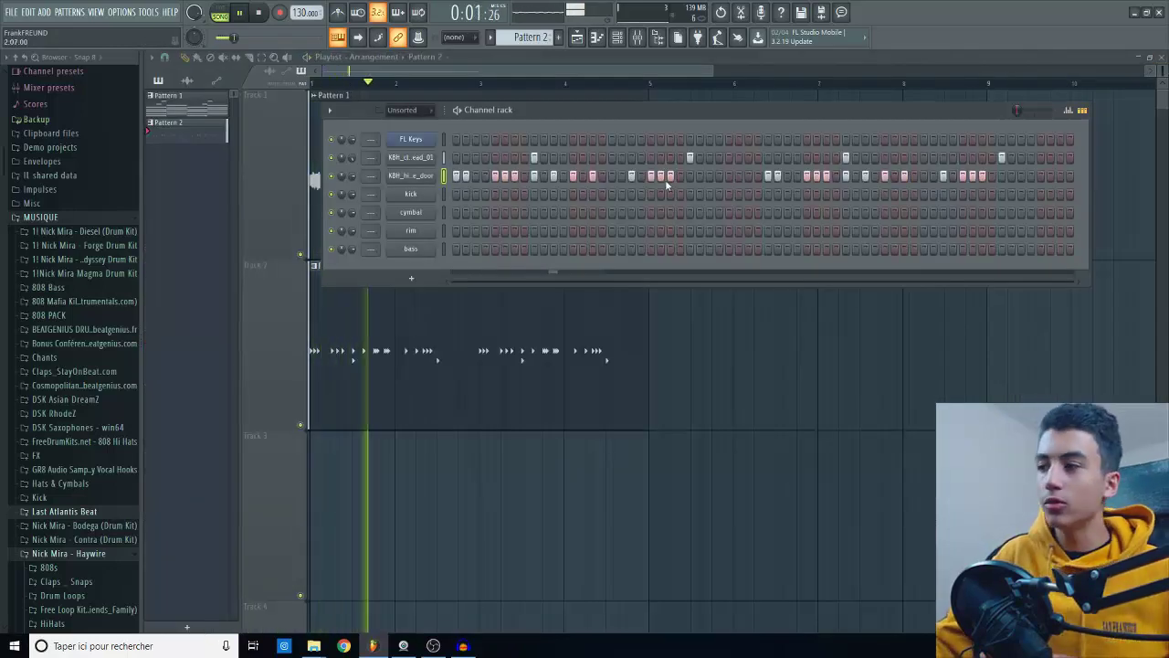
left_click(1003, 176)
left_click(1021, 178)
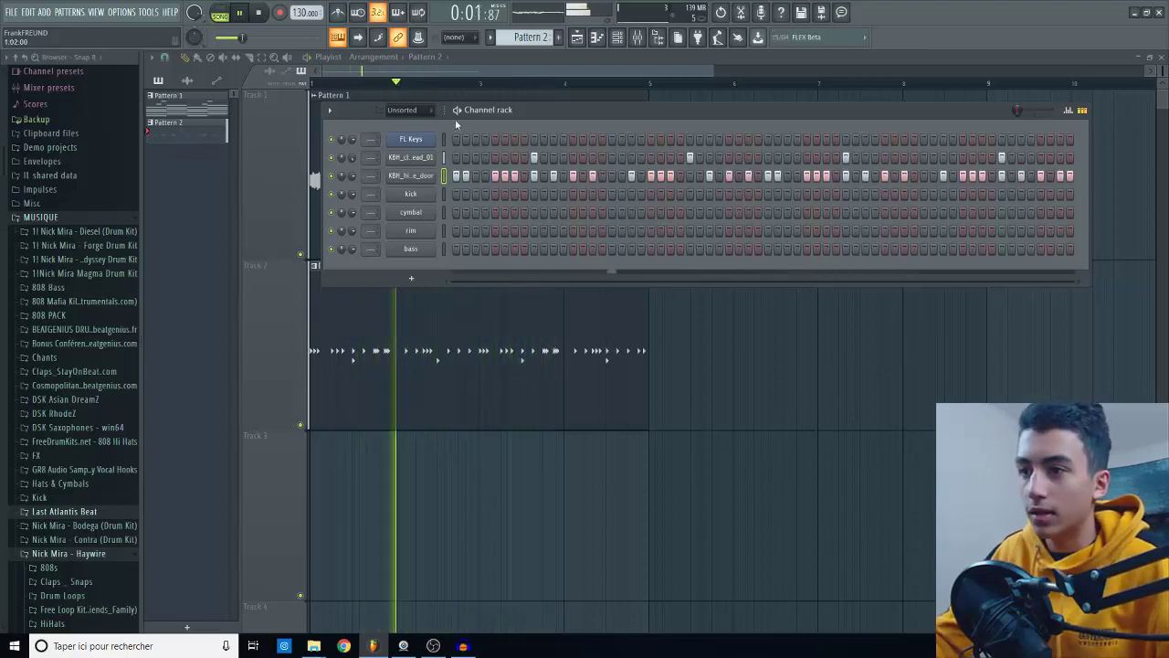
Place kick hits on step 1 of bars 1 and 2 and step 7 of bar 2, and raise their velocities to maximum
key("l")
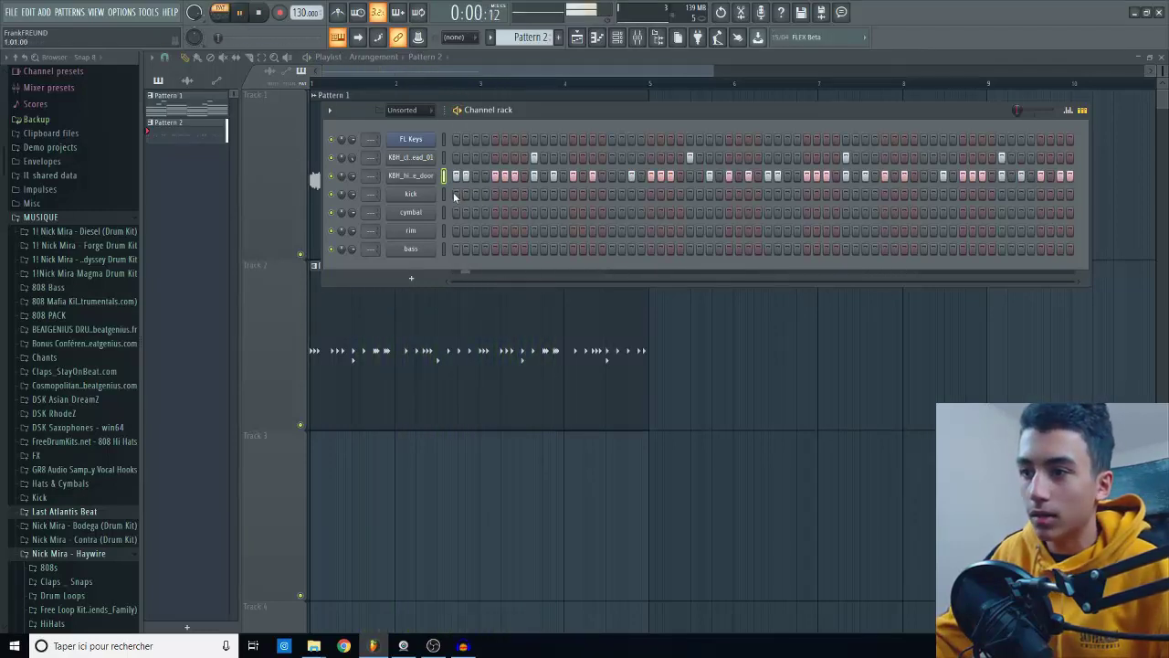
right_click(430, 193)
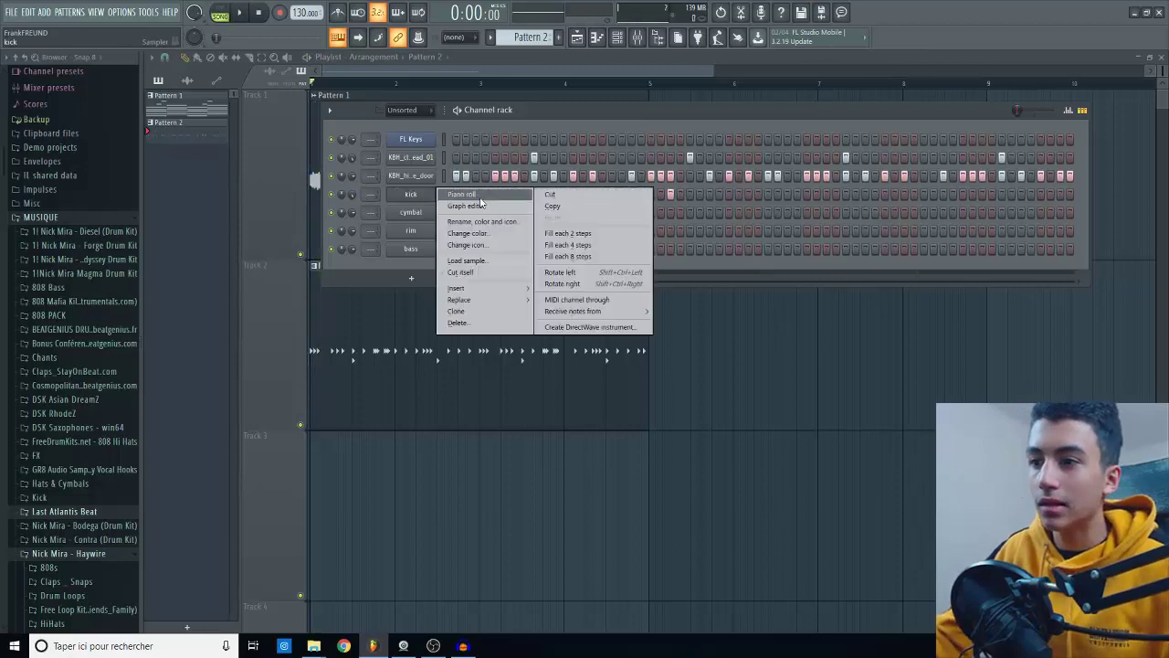
left_click(466, 194)
key("ctrl+a")
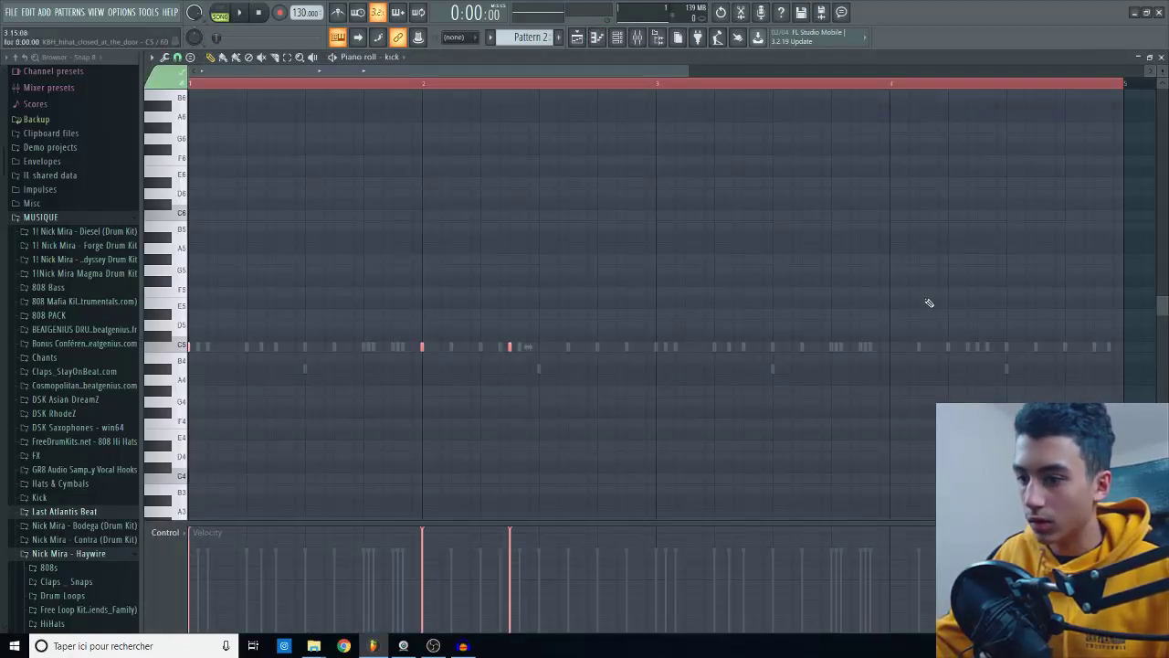
key("space")
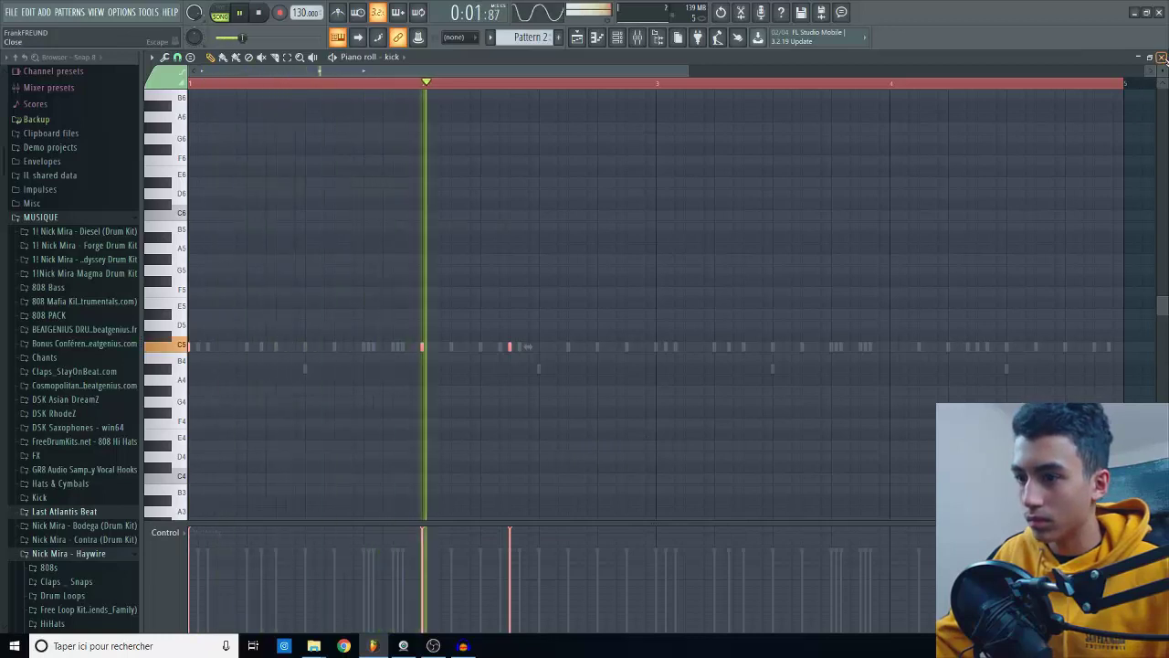
left_click(1161, 57)
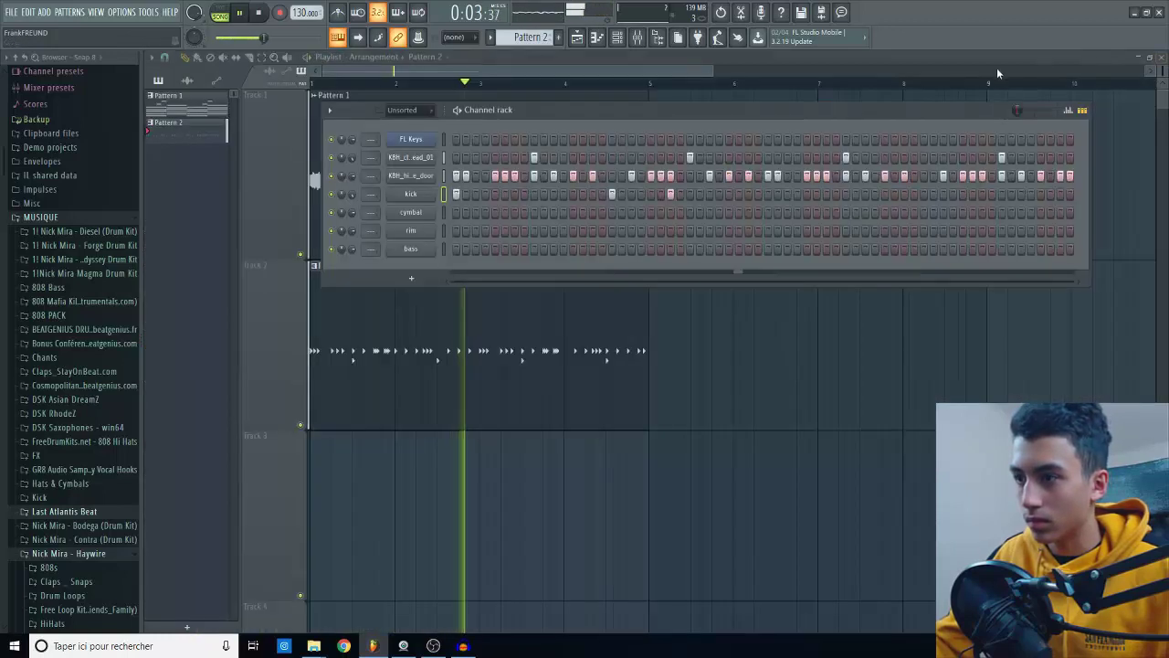
Replace the kick on step 7 of bar 2 with one on step 5, trying steps 3 and 4 as well
left_click(649, 195)
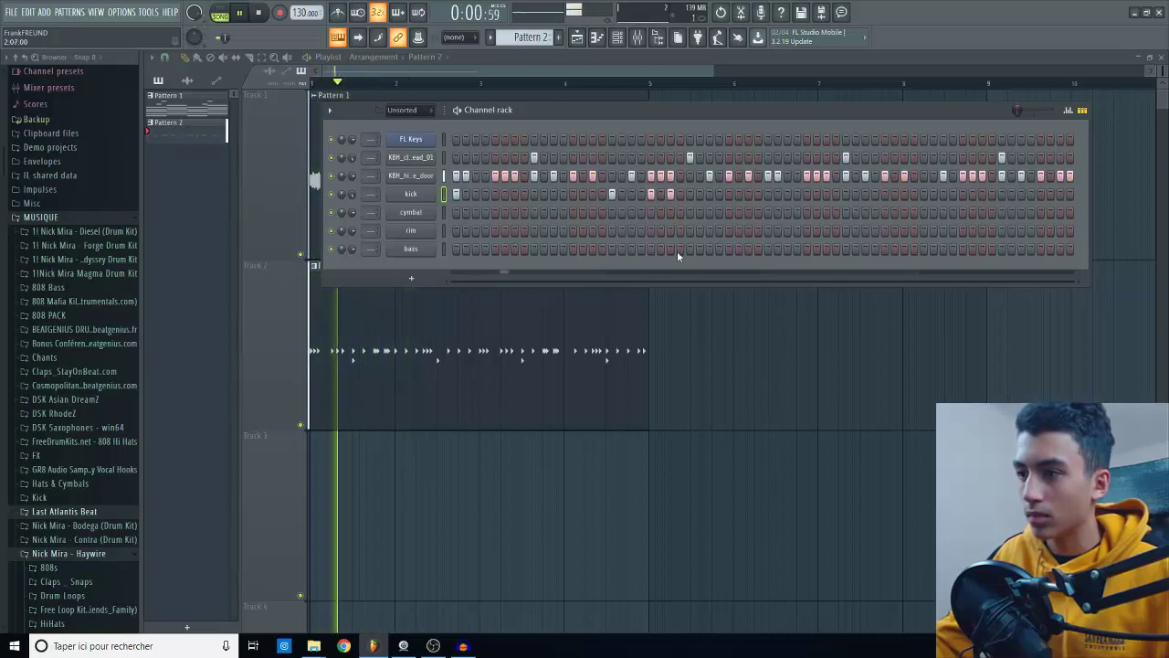
left_click(650, 194)
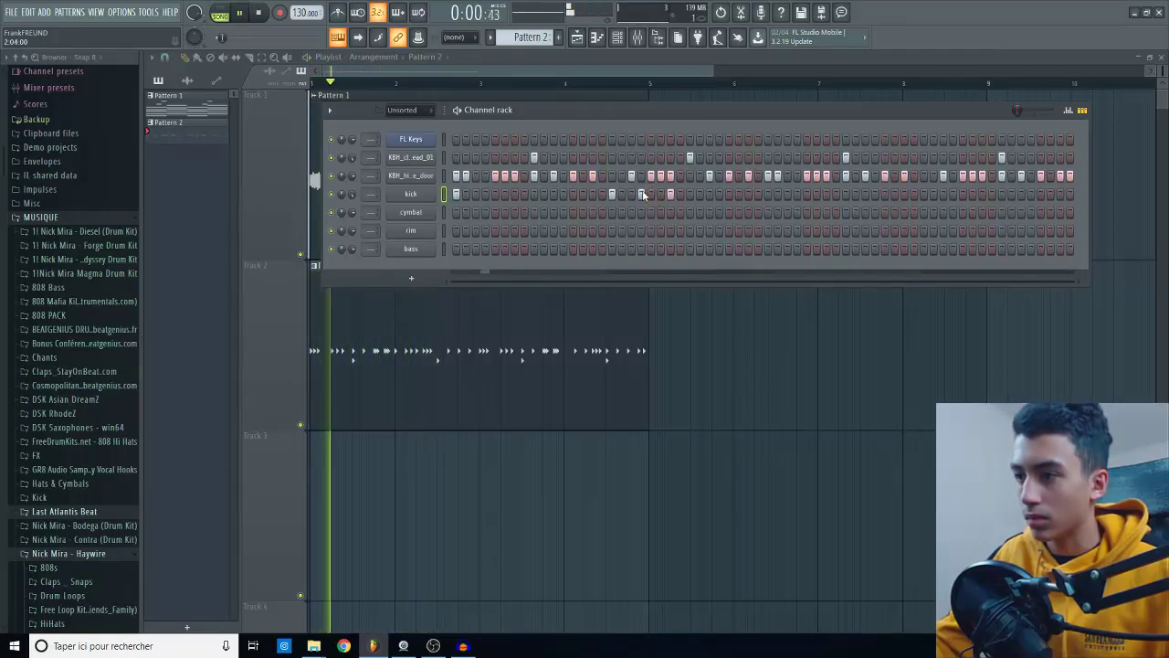
left_click(650, 196)
right_click(641, 195)
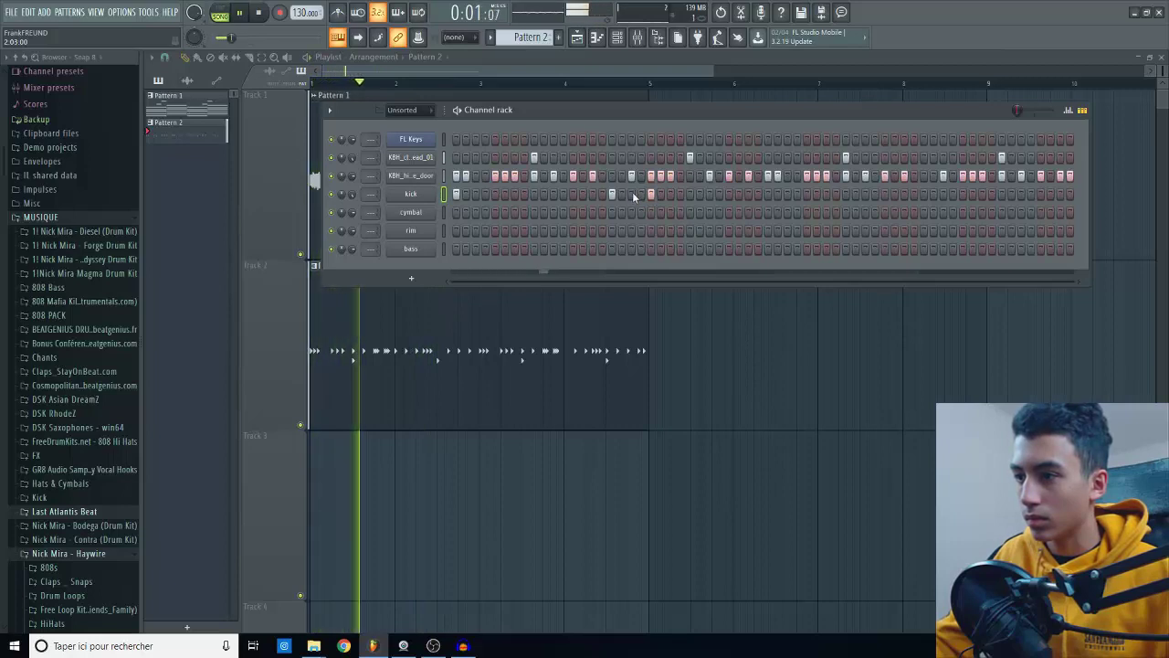
left_click(632, 195)
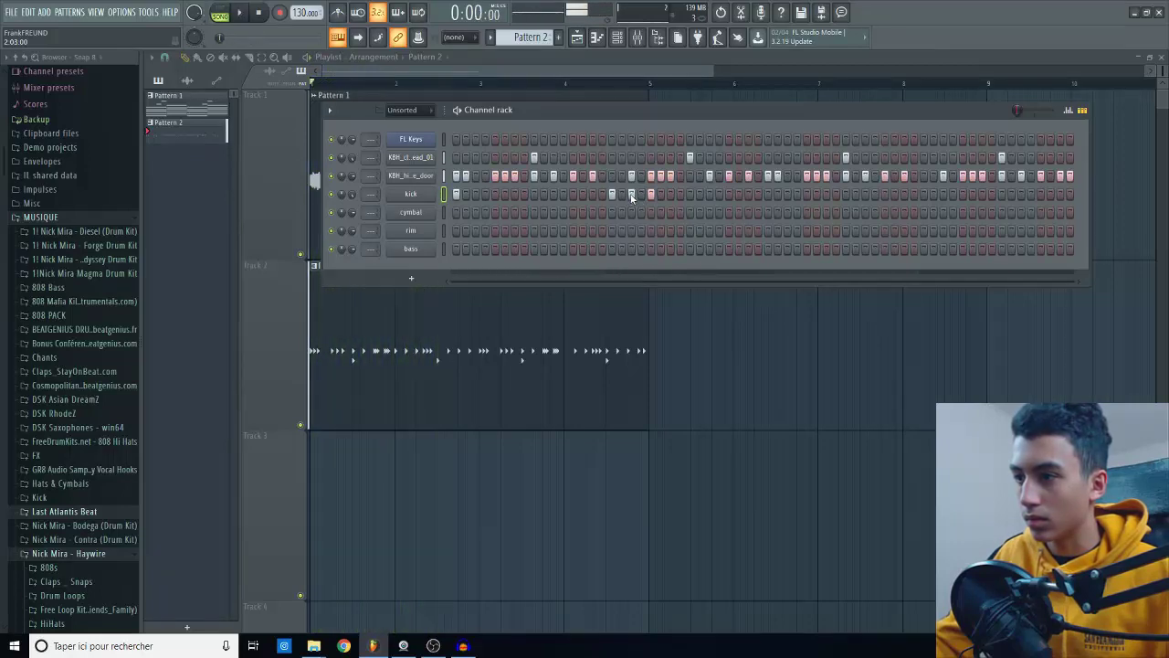
right_click(631, 193)
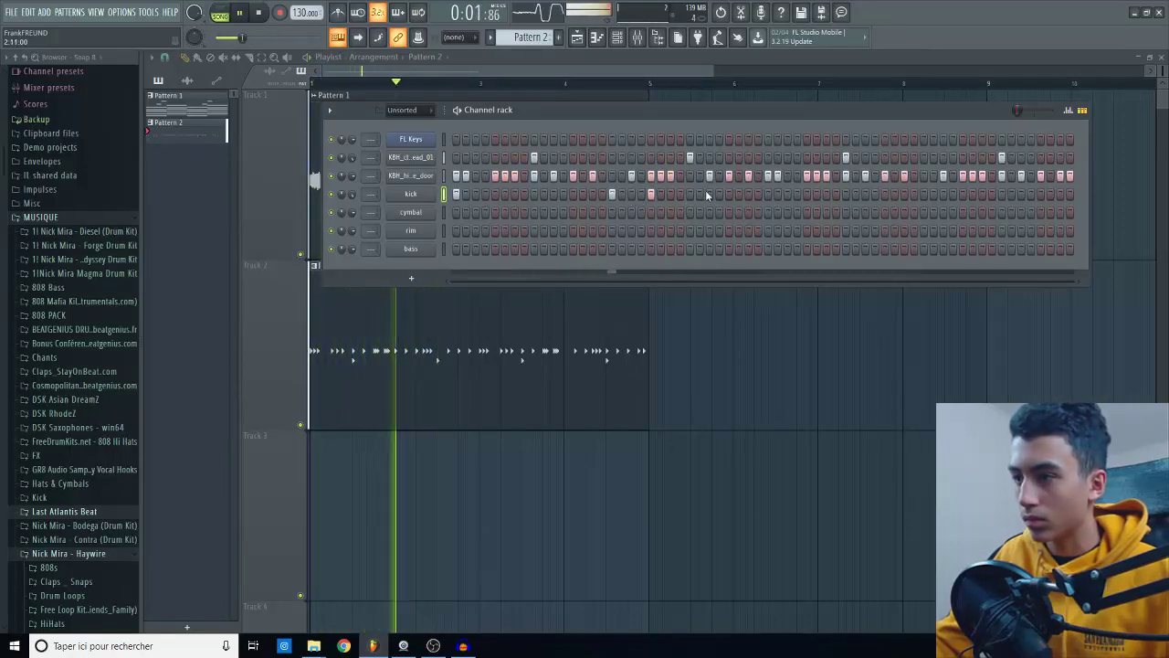
Add kick hits on step 11 of bar 2, step 1 of bar 3, and steps 1 and 13 of bar 4, and open the kick's piano roll
left_click(710, 194)
left_click(768, 193)
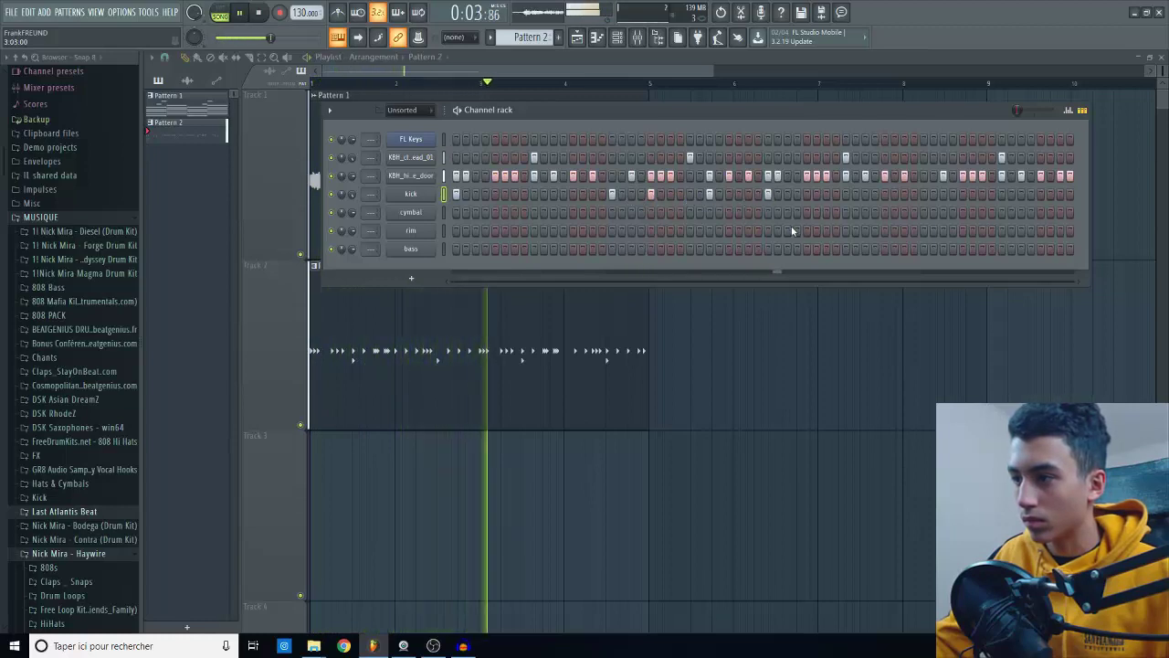
left_click(923, 194)
left_click(1040, 193)
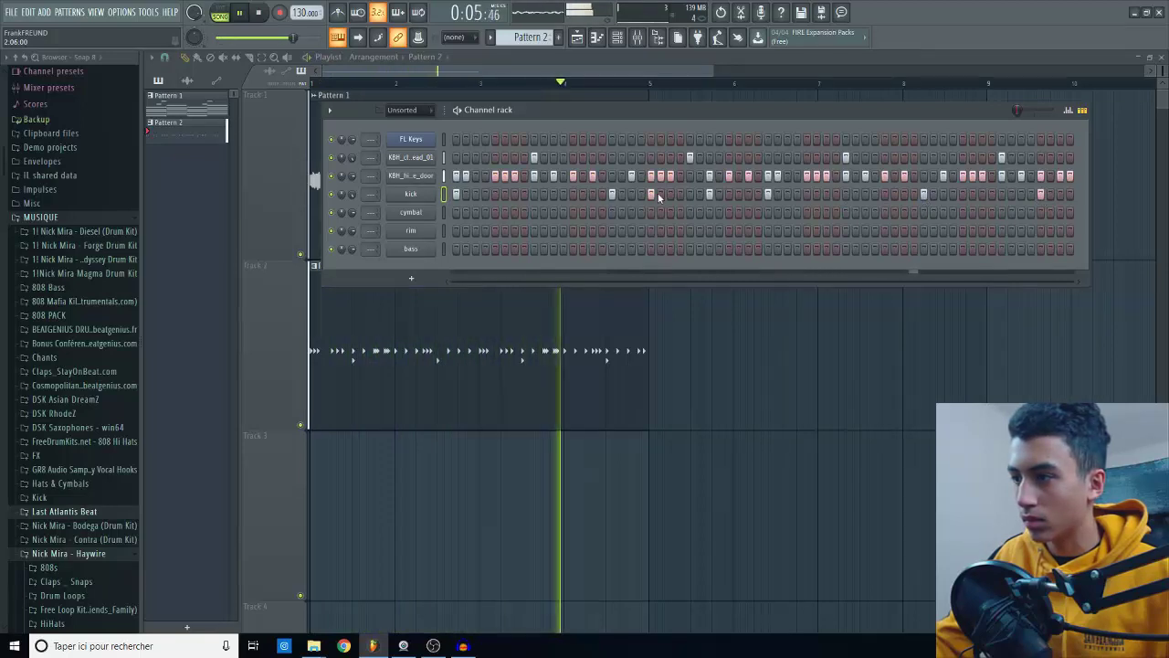
right_click(411, 193)
left_click(461, 193)
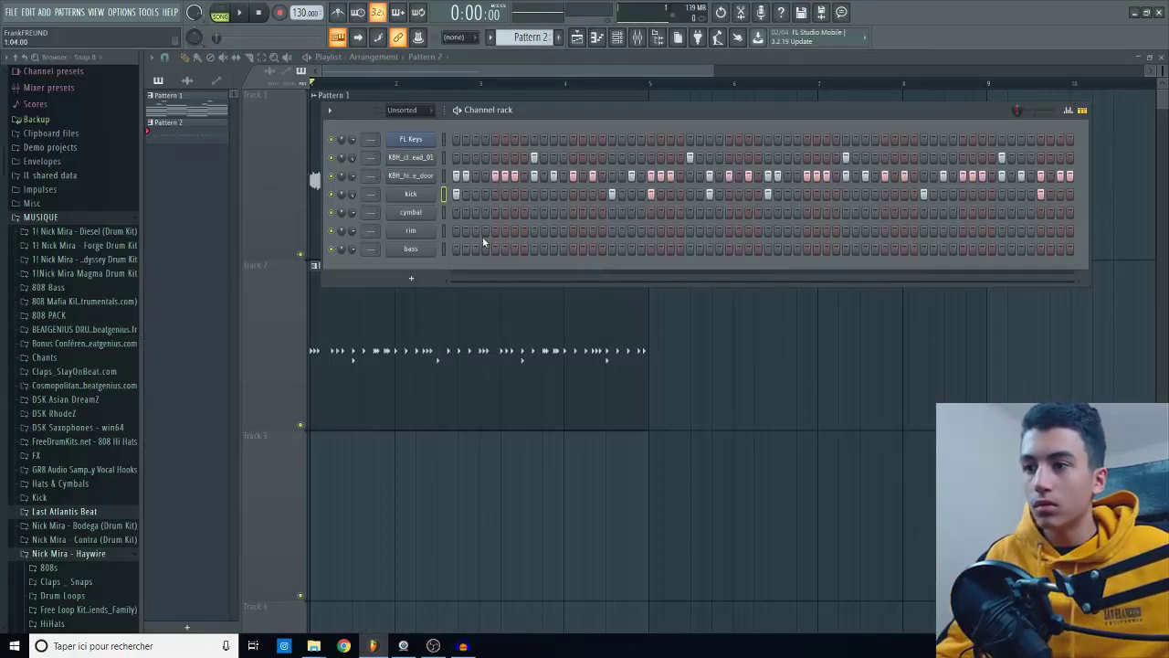
Add cymbal hits on step 5 of every bar, and rim hits on steps 11 and 15 of bar 1 and step 7 of bar 2
key("space")
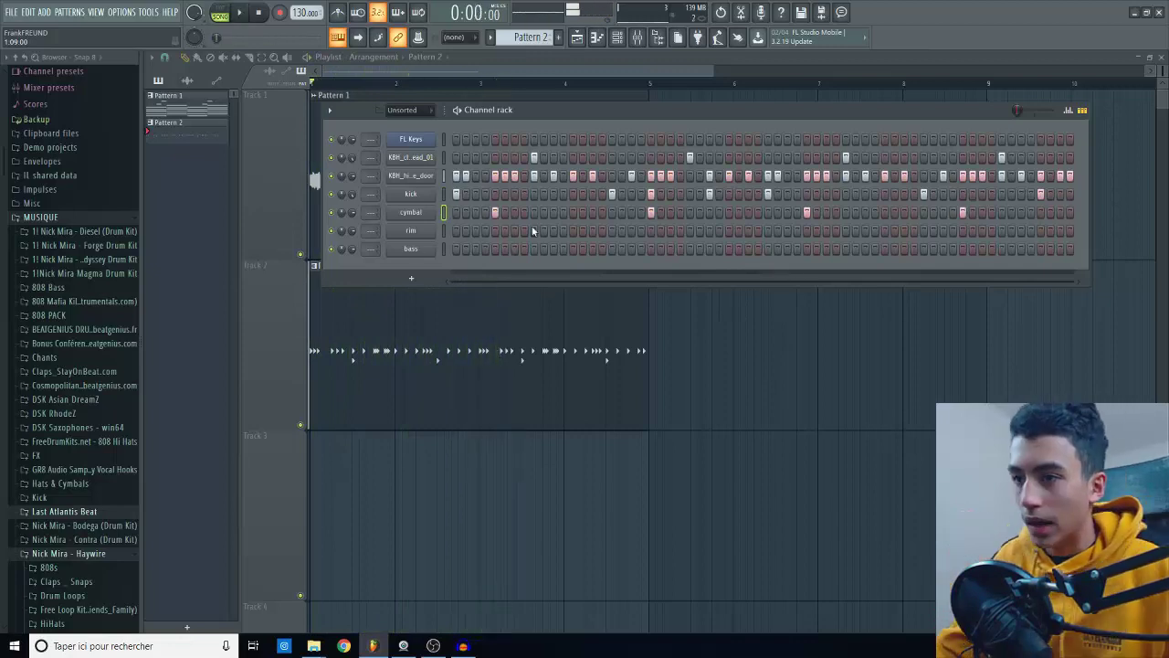
left_click(515, 230)
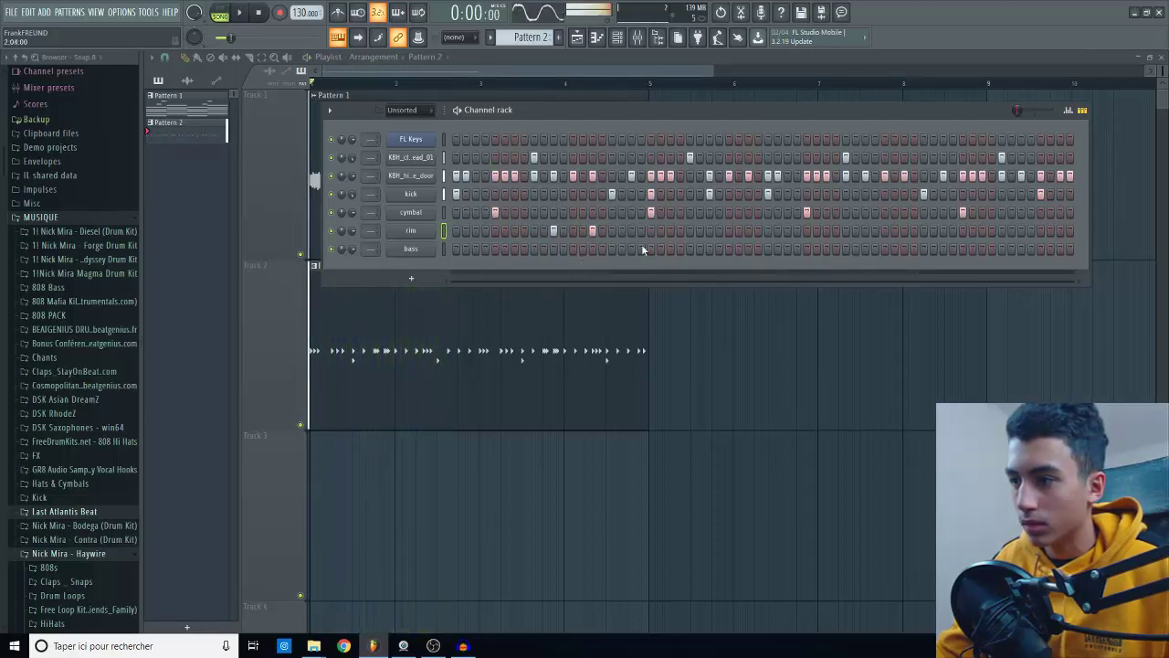
left_click(672, 230)
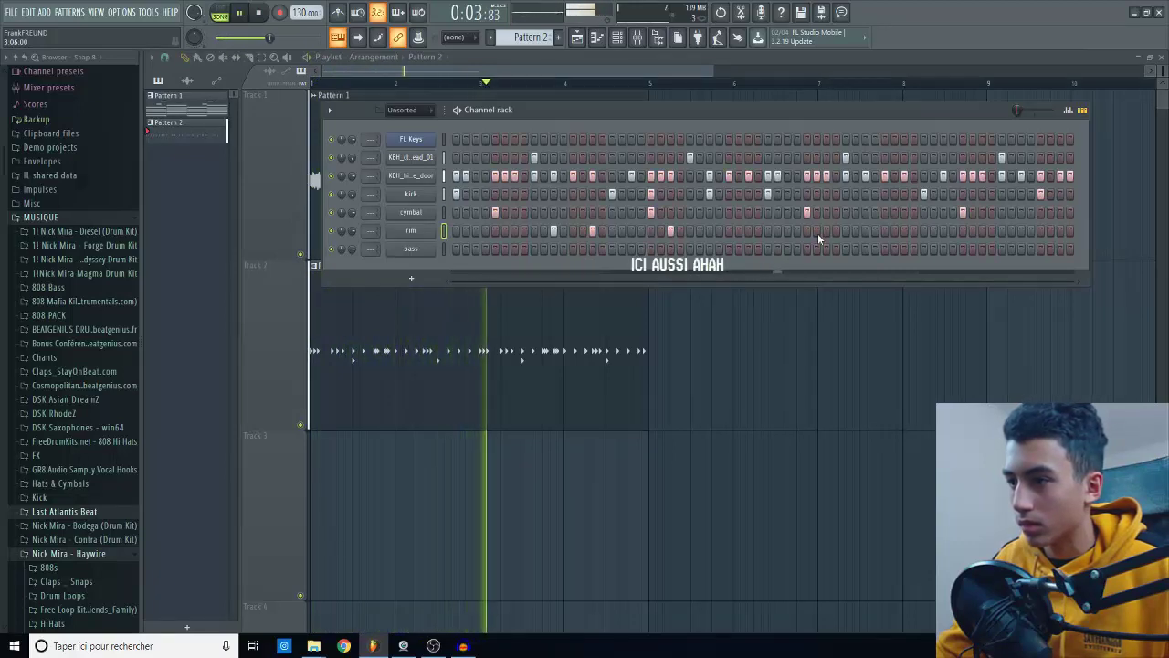
Repeat the rim hits on steps 11 and 15 of bar 3 and step 7 of bar 4, and stop the playback
left_click(865, 230)
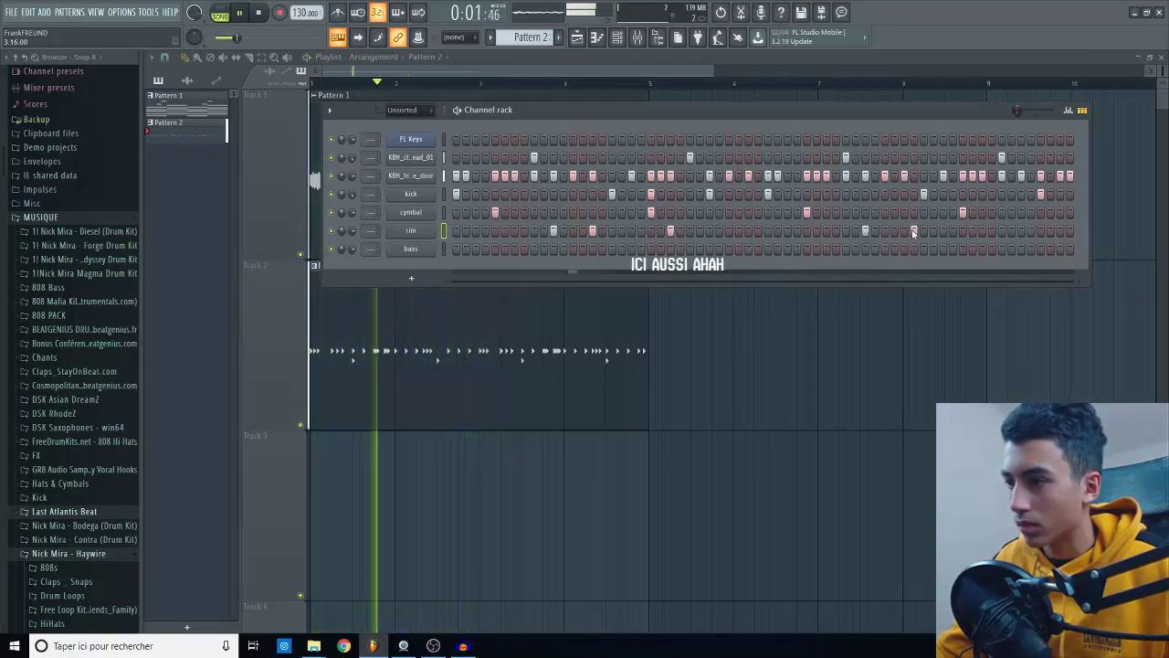
left_click(905, 230)
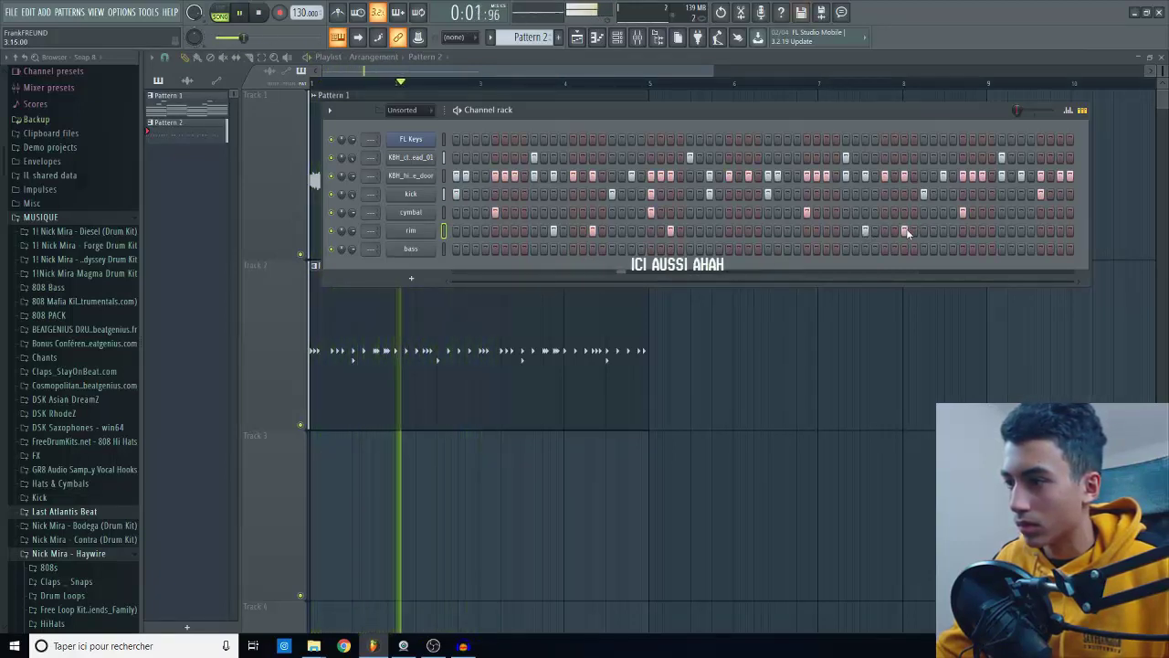
left_click(982, 230)
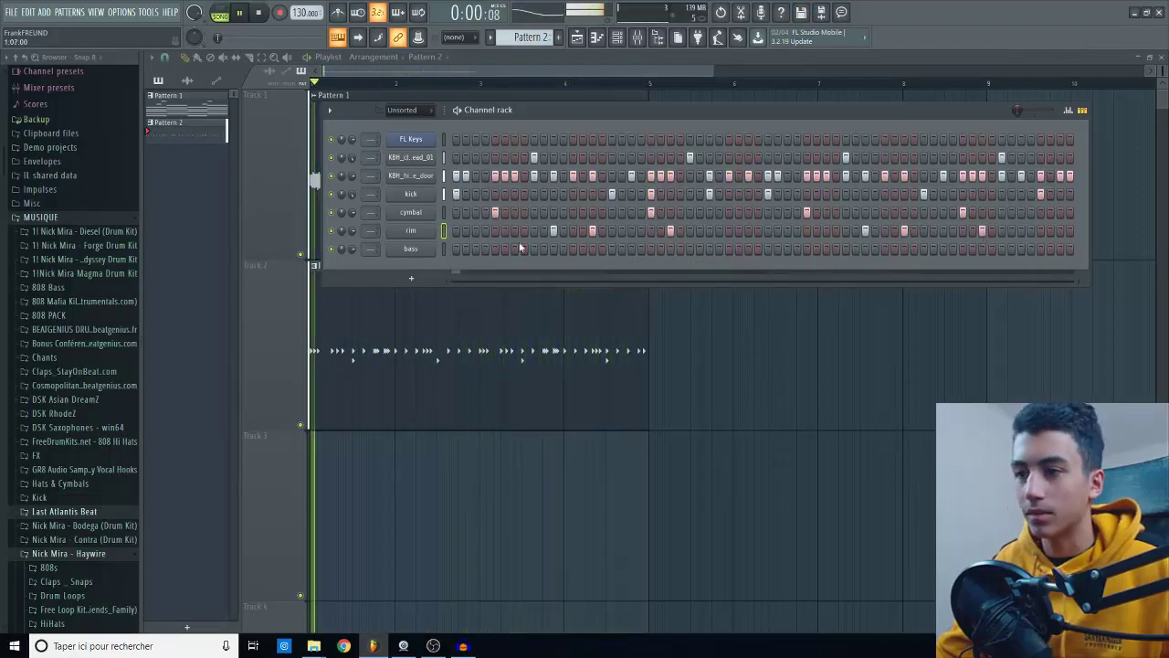
key("space")
Select and copy the lowest note of each of the four chords in Pattern 1's FL Keys piano roll
scroll(529, 37, "up", 1)
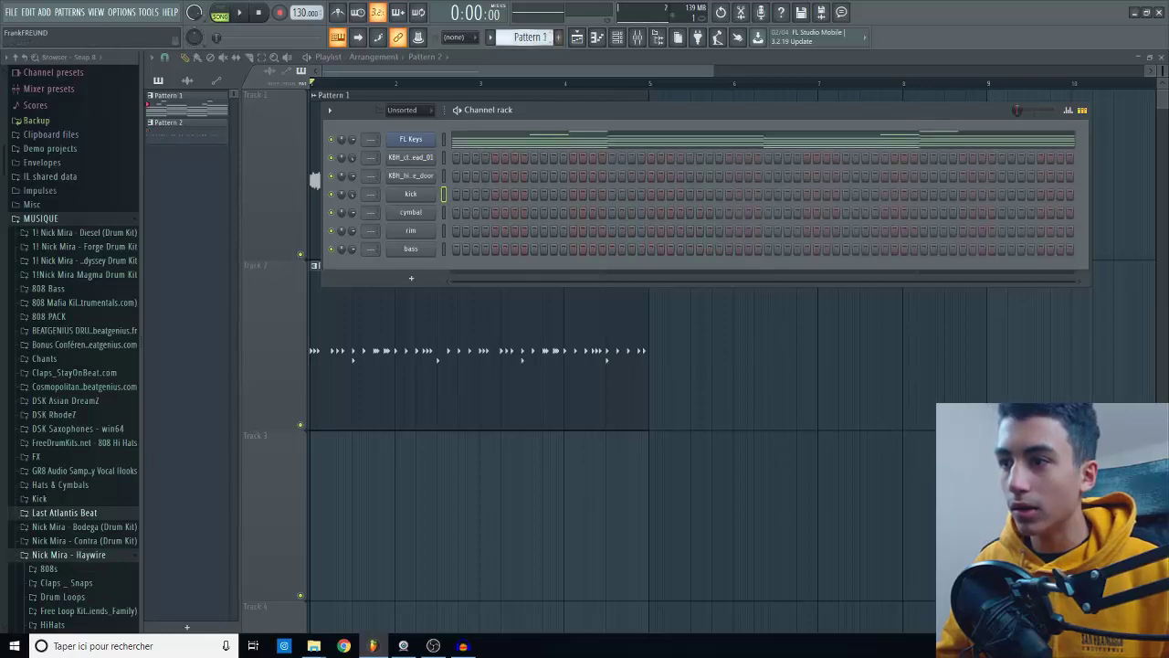
left_click(536, 144)
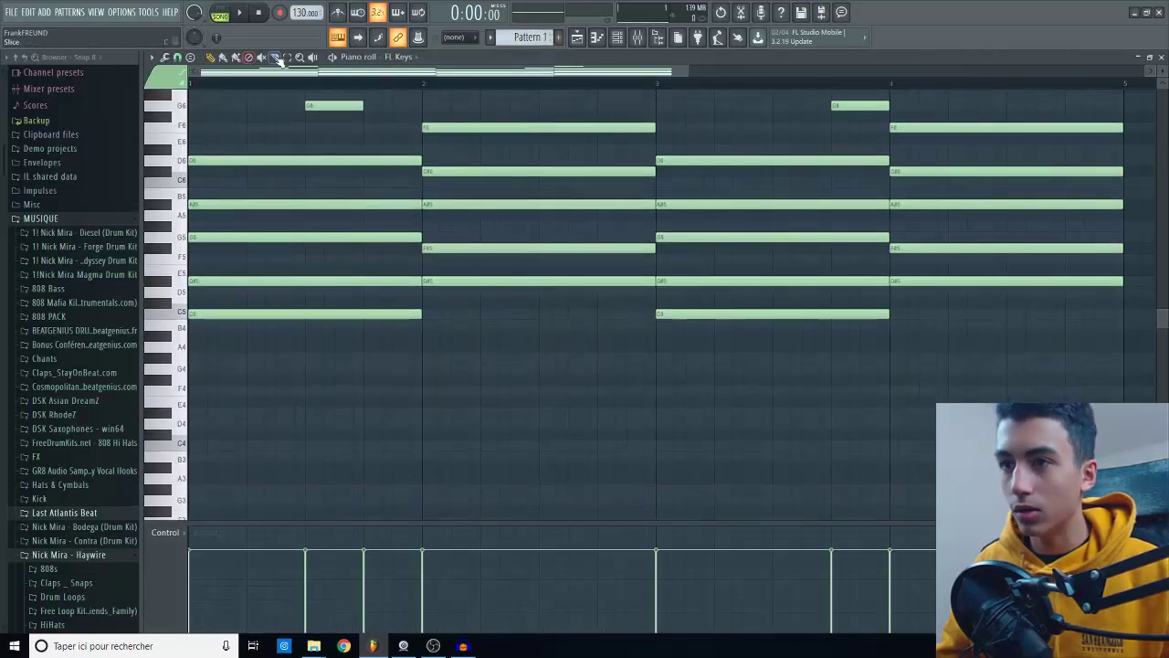
left_click_drag(473, 272, 388, 329)
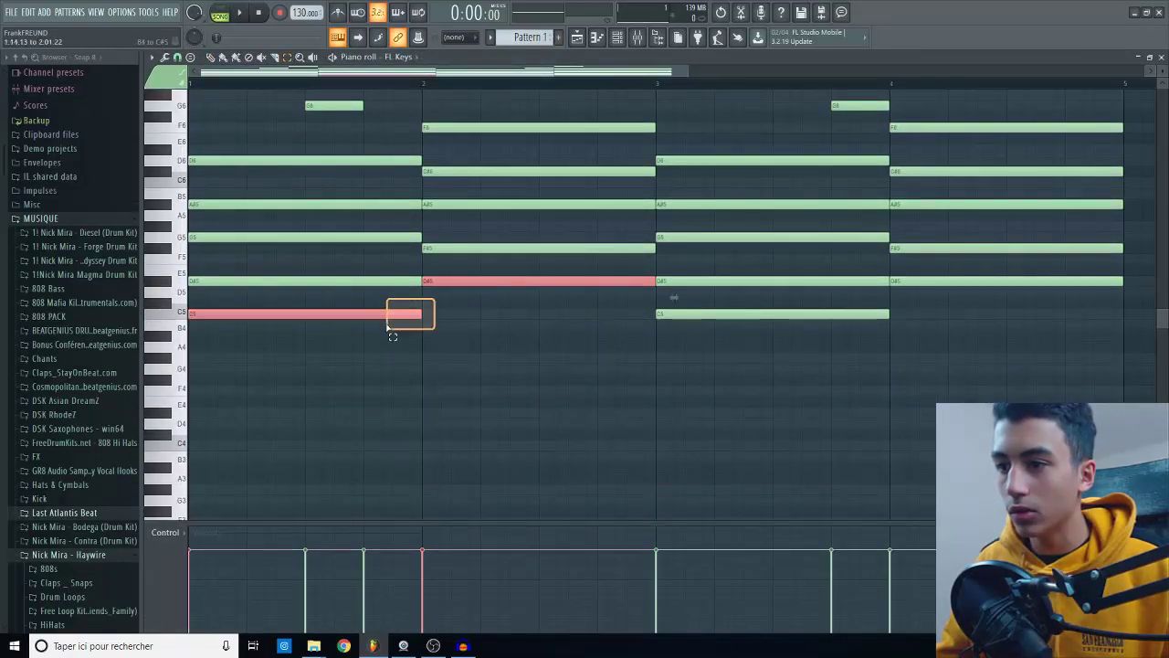
left_click(810, 391)
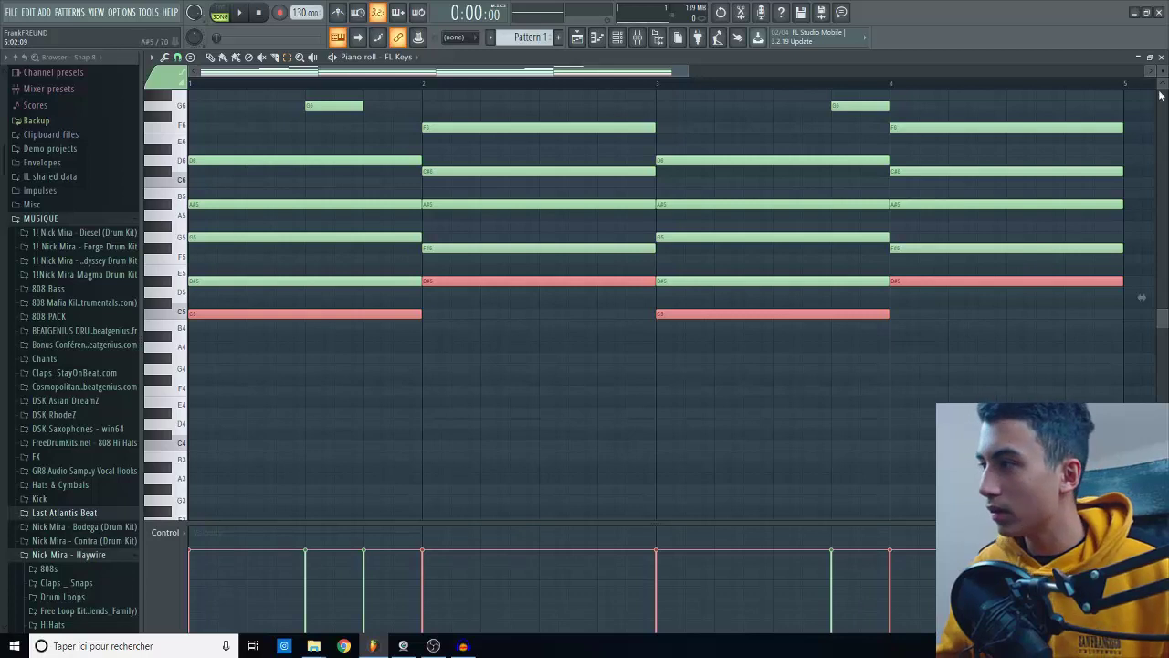
left_click(1161, 57)
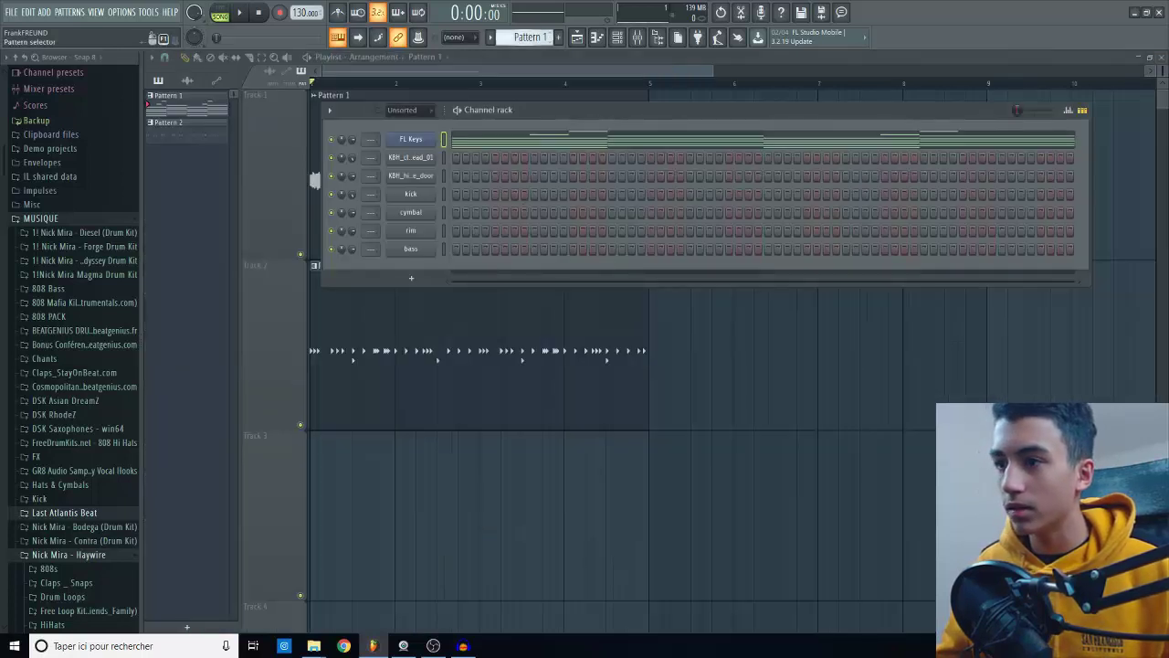
Paste the copied root notes into the bass channel's piano roll in Pattern 2
left_click(168, 121)
right_click(436, 246)
left_click(462, 249)
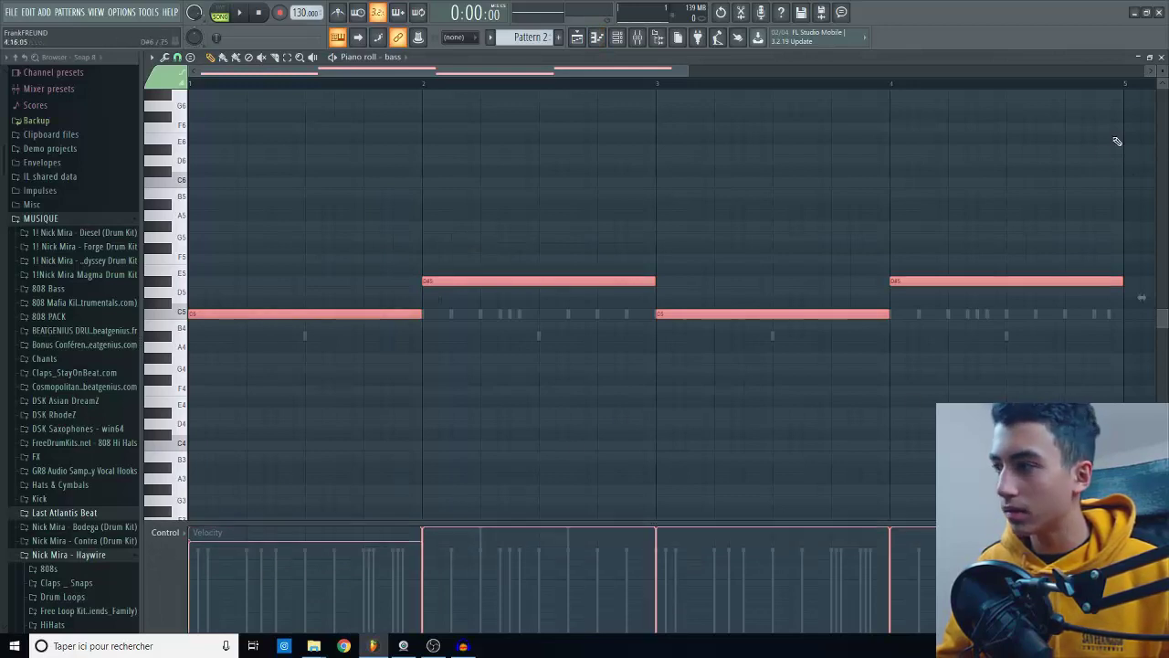
left_click(1161, 57)
left_click(496, 261)
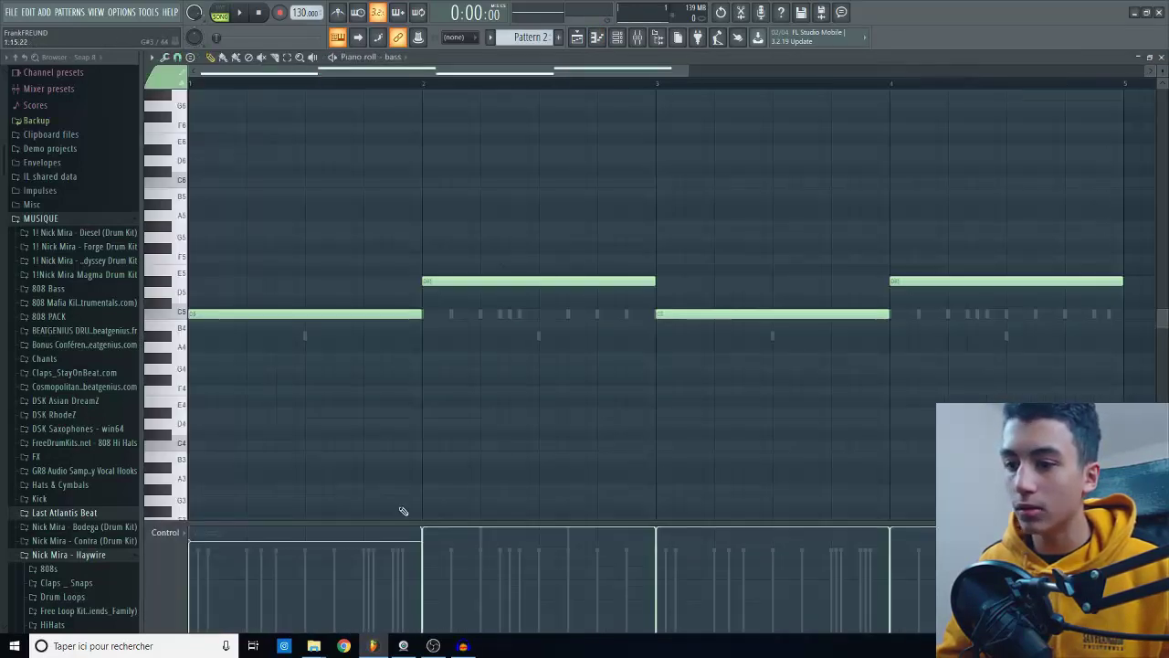
left_click(1161, 57)
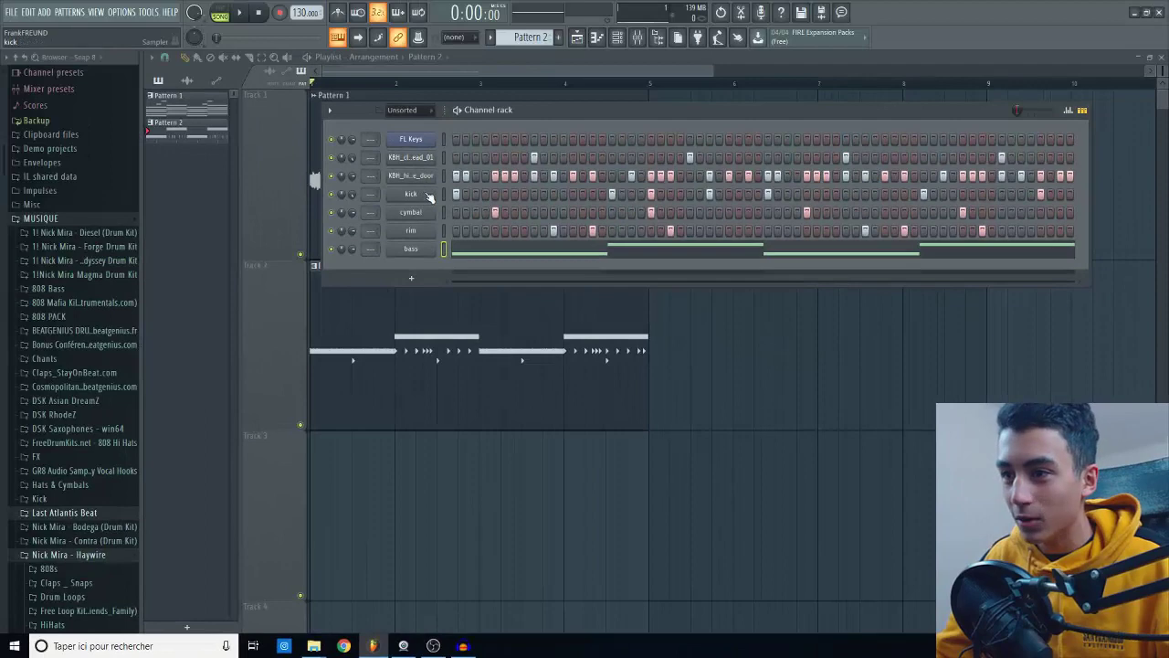
Copy the kick notes into the bass piano roll on F5 as guides, and split the D#5 notes of bars 2 and 4 at the kick hits
right_click(425, 195)
left_click(462, 194)
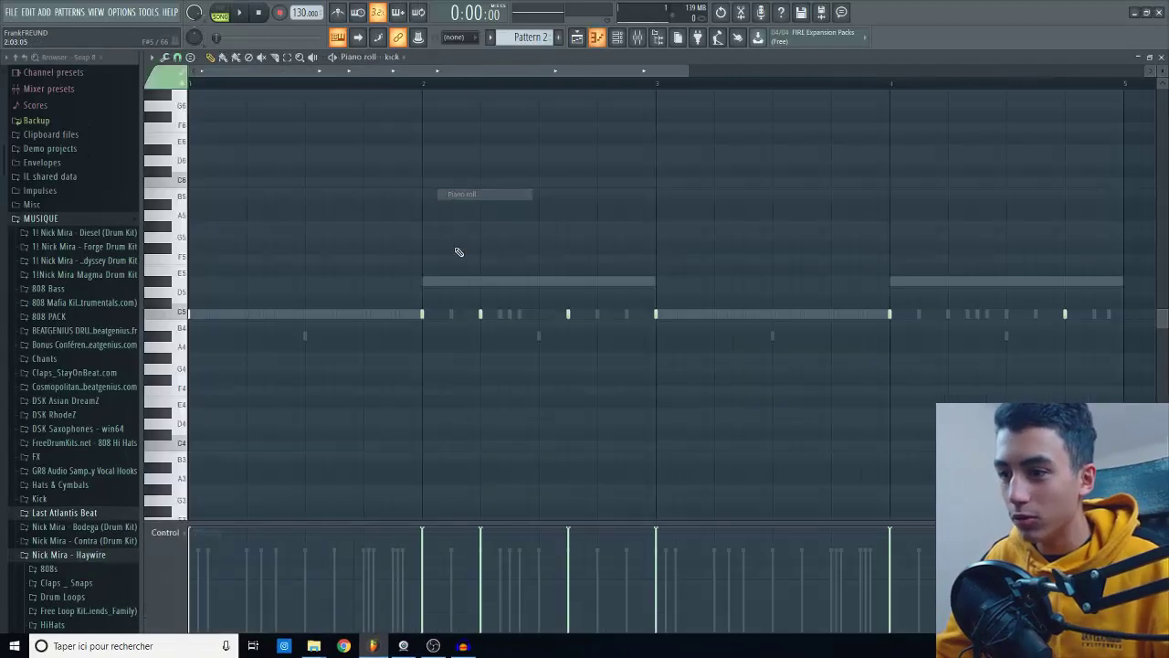
left_click(1161, 59)
left_click(558, 255)
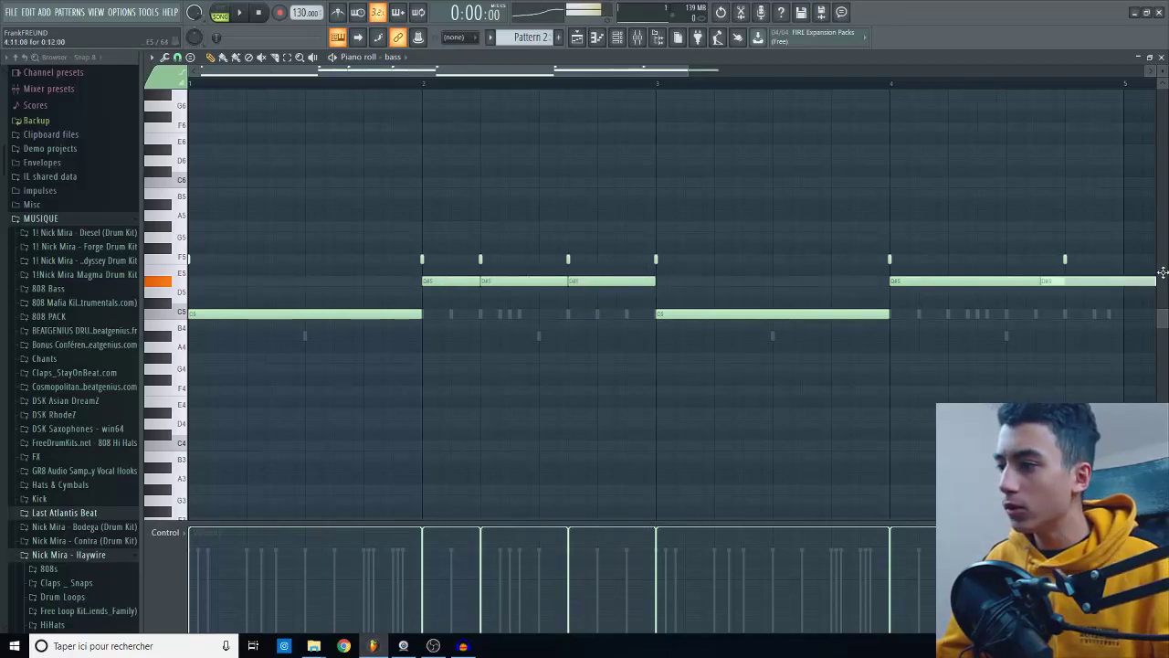
Fit the last bass note between the final kick and the end of bar 4, and delete the F5 guide notes
left_click_drag(1162, 272, 1137, 276)
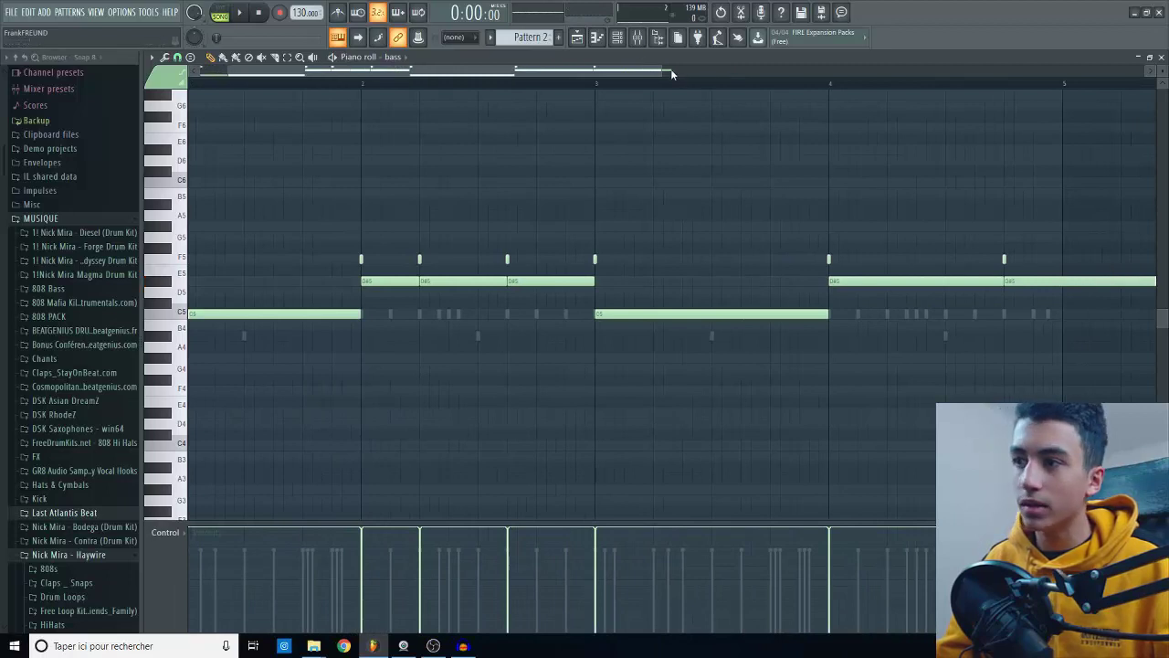
left_click_drag(662, 68, 673, 70)
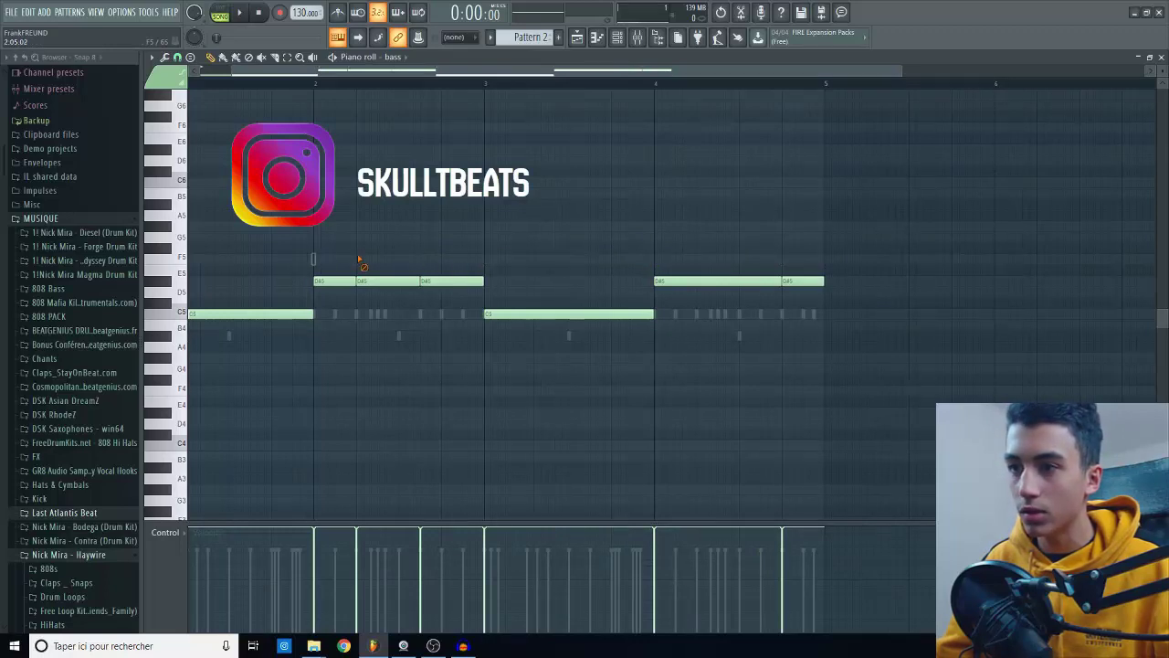
left_click_drag(323, 73, 289, 75)
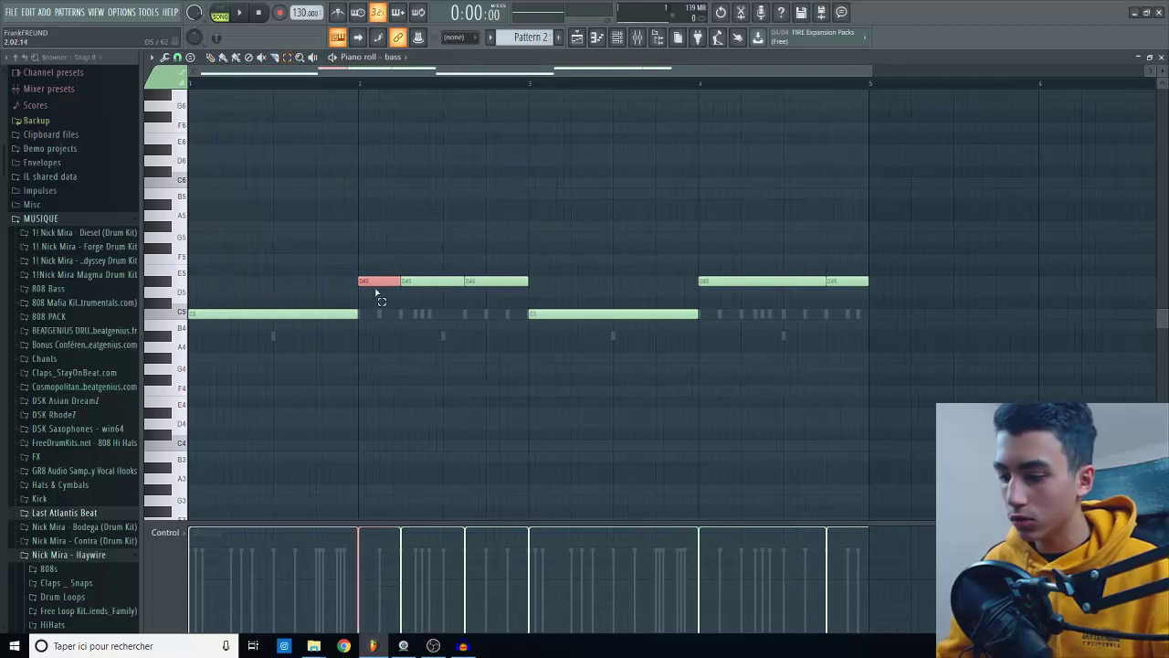
Raise the first bass note of bar 2 and the last bass note of bar 4 by an octave, and play the beat
key("ctrl+Up")
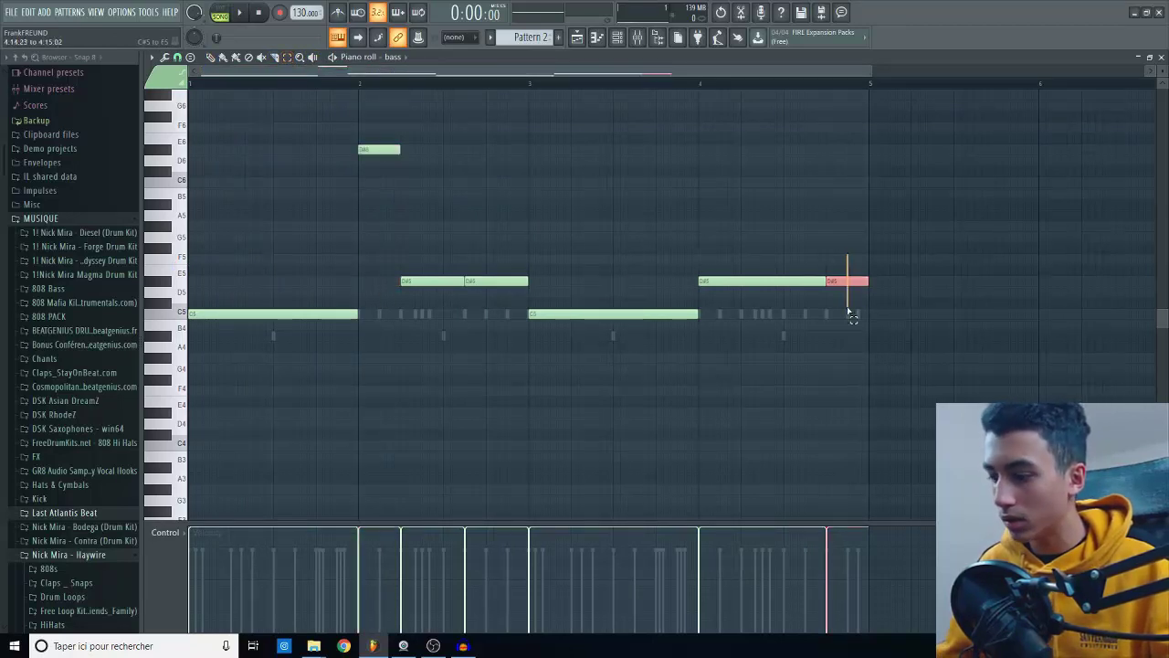
key("ctrl+Up")
key("space")
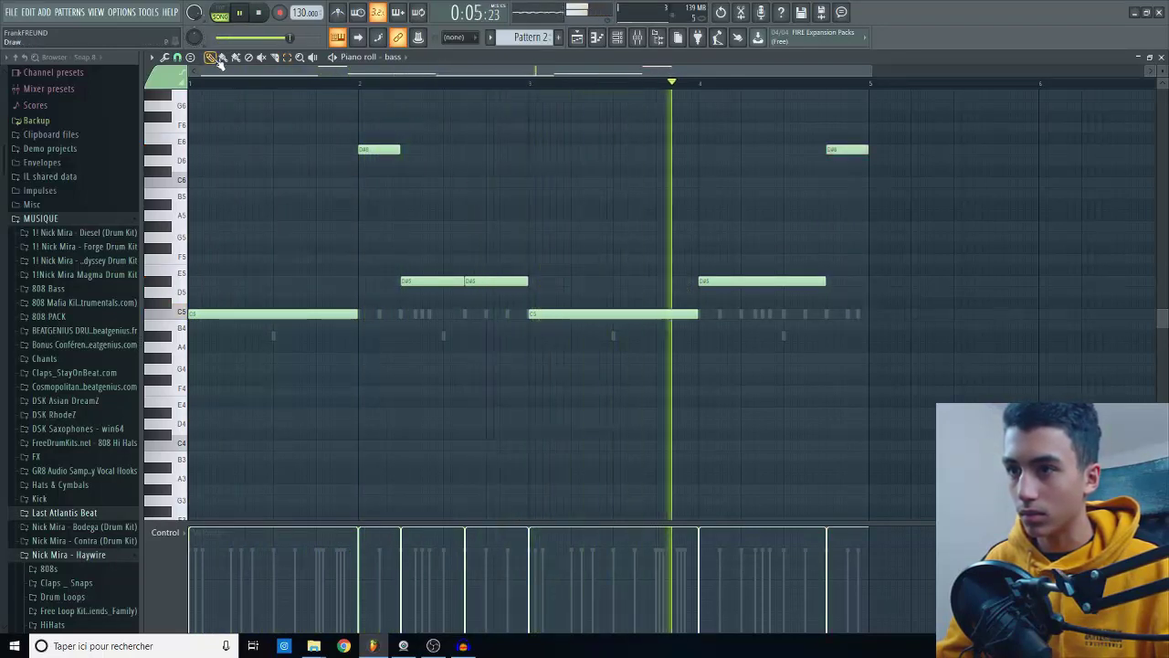
Add a four-step slide note on D#7 at step 9 of bar 2 in the bass, play the beat and close the piano roll
left_click(393, 149)
left_click_drag(393, 150, 438, 192)
double_click(439, 193)
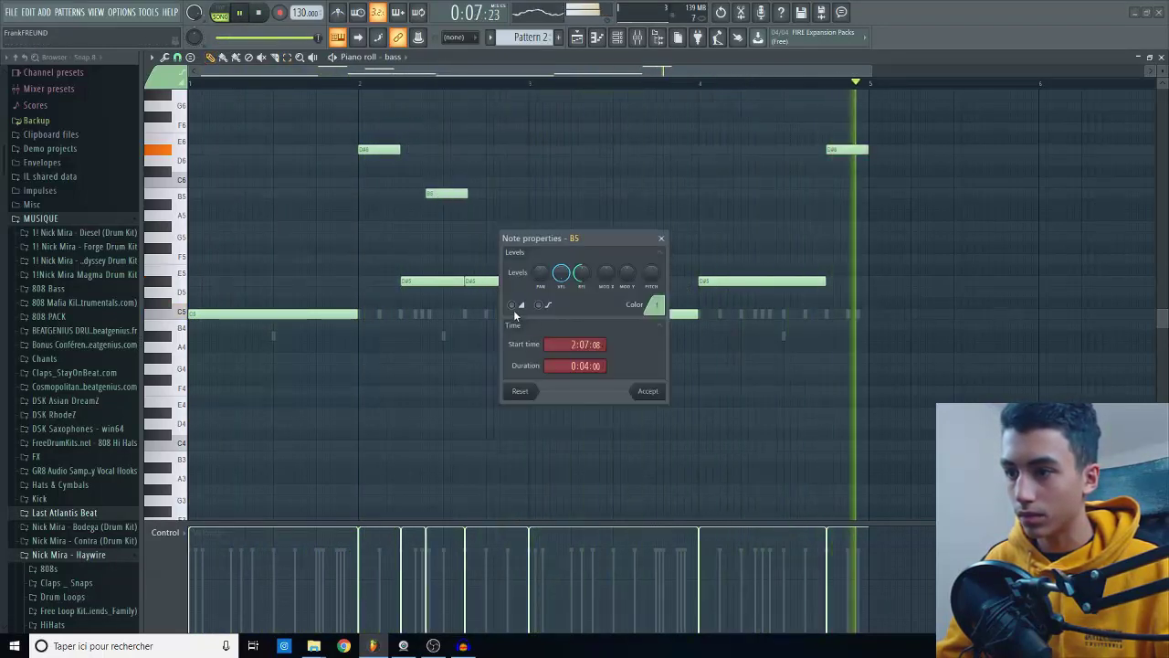
left_click(648, 391)
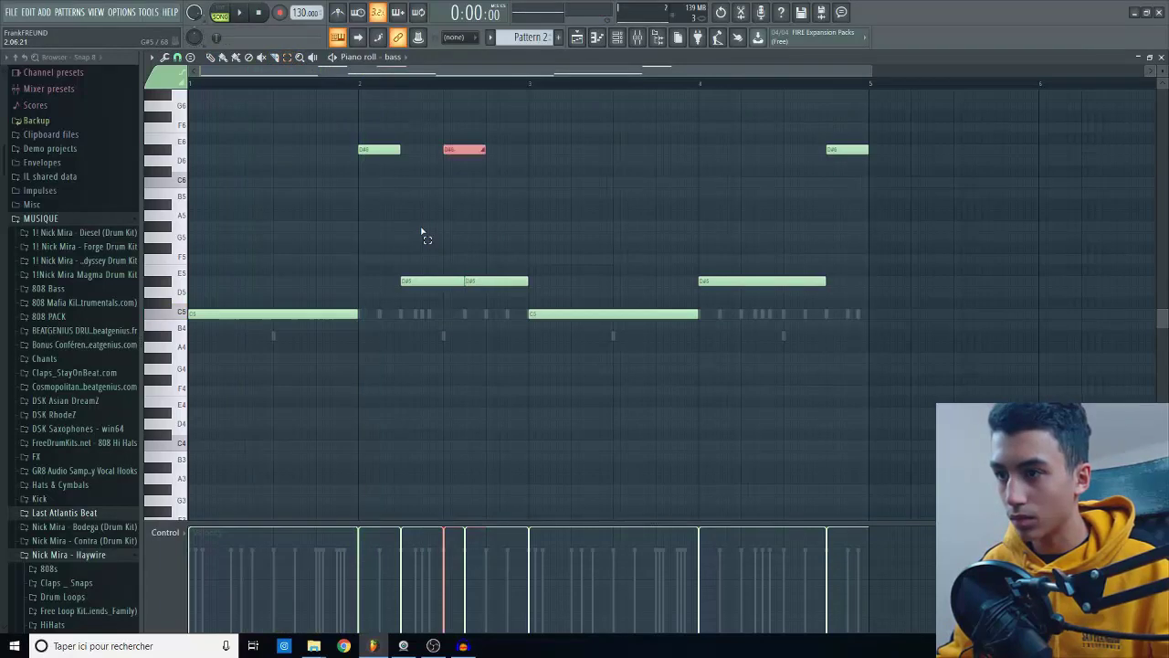
scroll(469, 209, "up", 4)
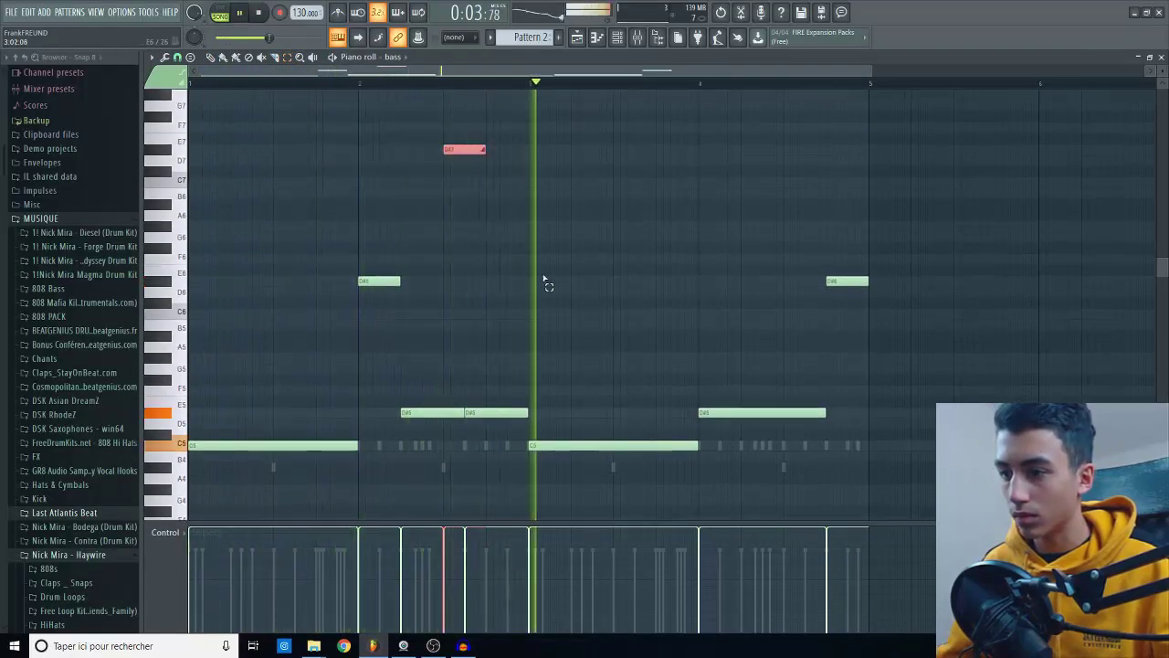
scroll(570, 253, "down", 2)
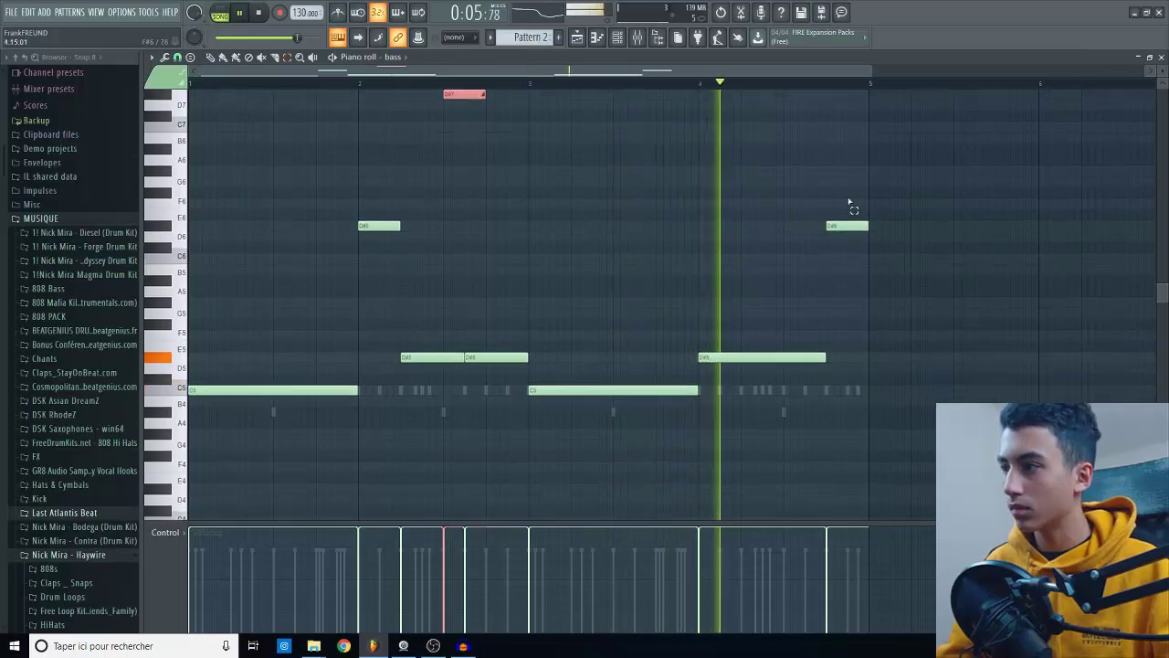
left_click(1160, 58)
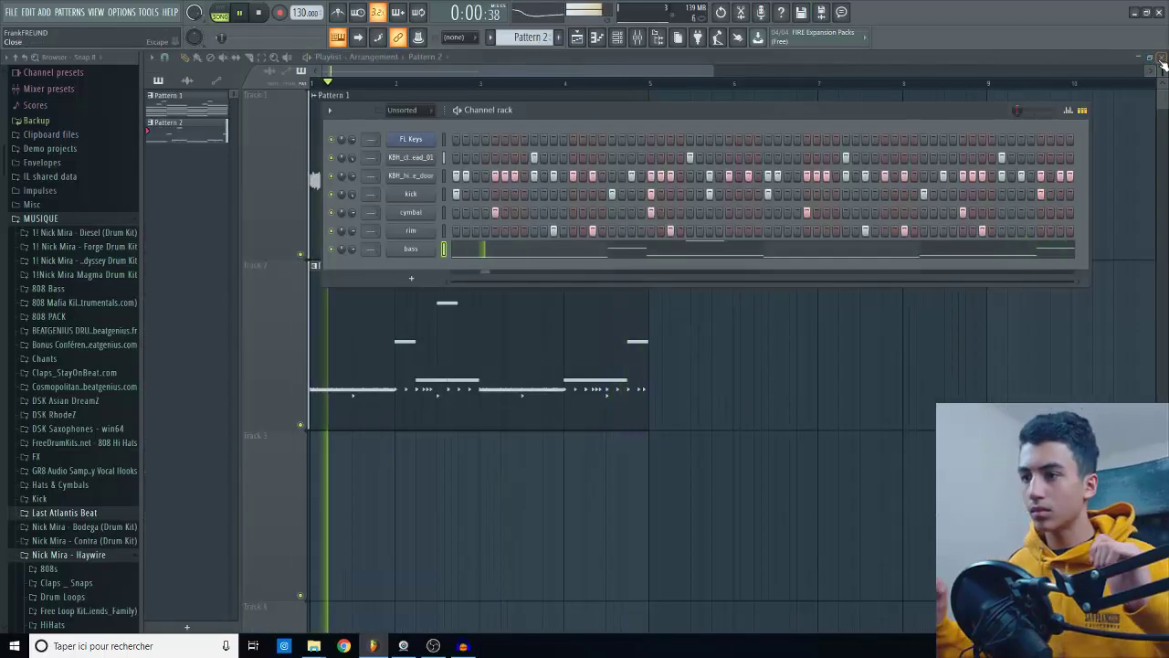